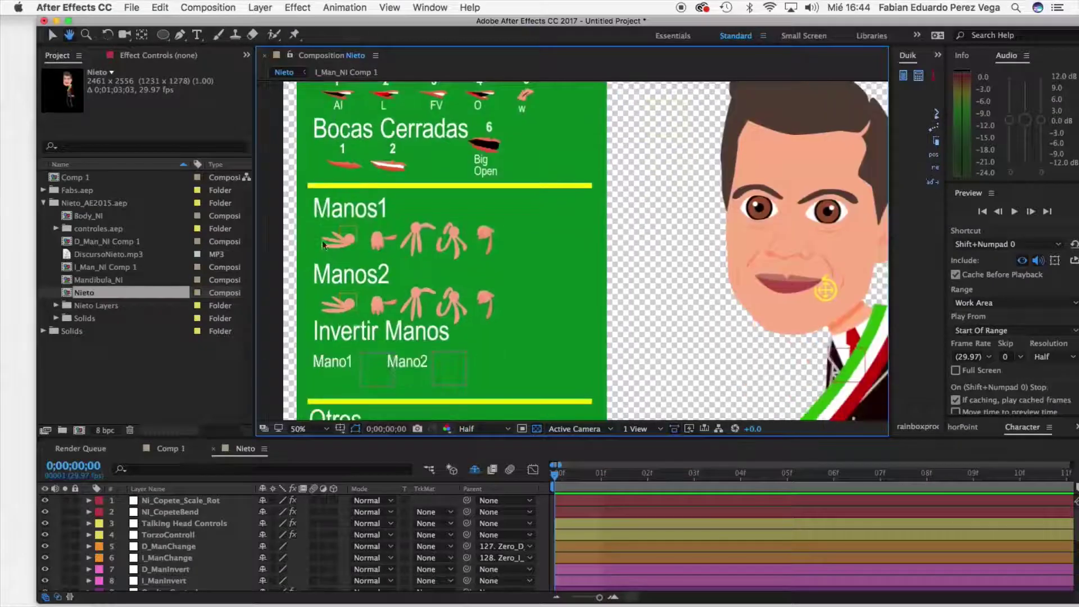
- Examine the Nieto composition's green control board of mouths and hands, then the character's face, body and motion controllers
{"action": "scroll", "coordinate": [470, 236], "scroll_direction": "down", "scroll_amount": 3}
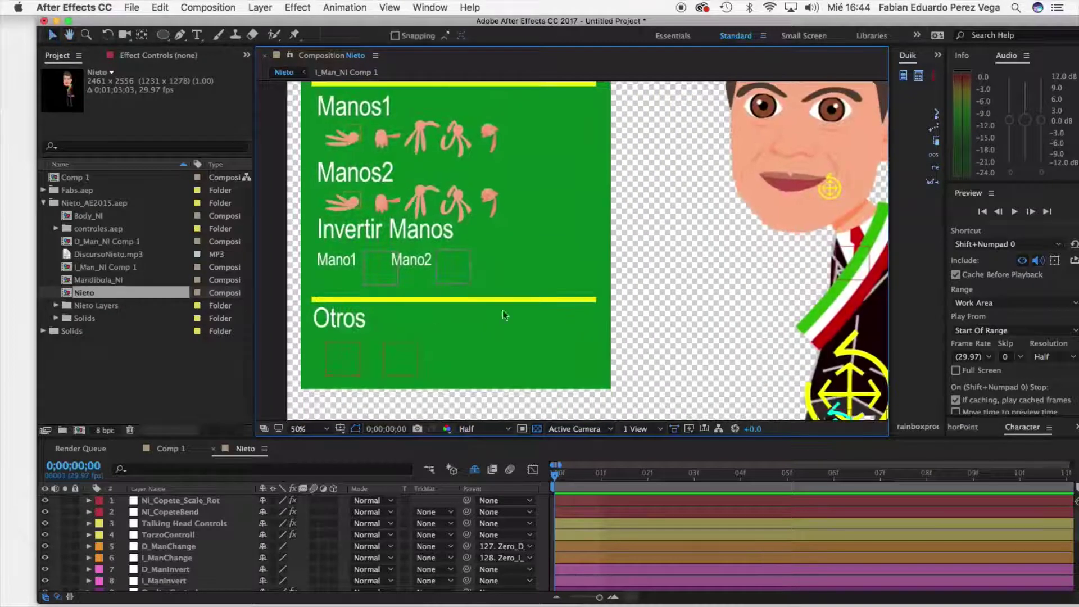
{"action": "scroll", "coordinate": [678, 227], "scroll_direction": "up", "scroll_amount": 2}
{"action": "scroll", "coordinate": [679, 227], "scroll_direction": "right", "scroll_amount": 3}
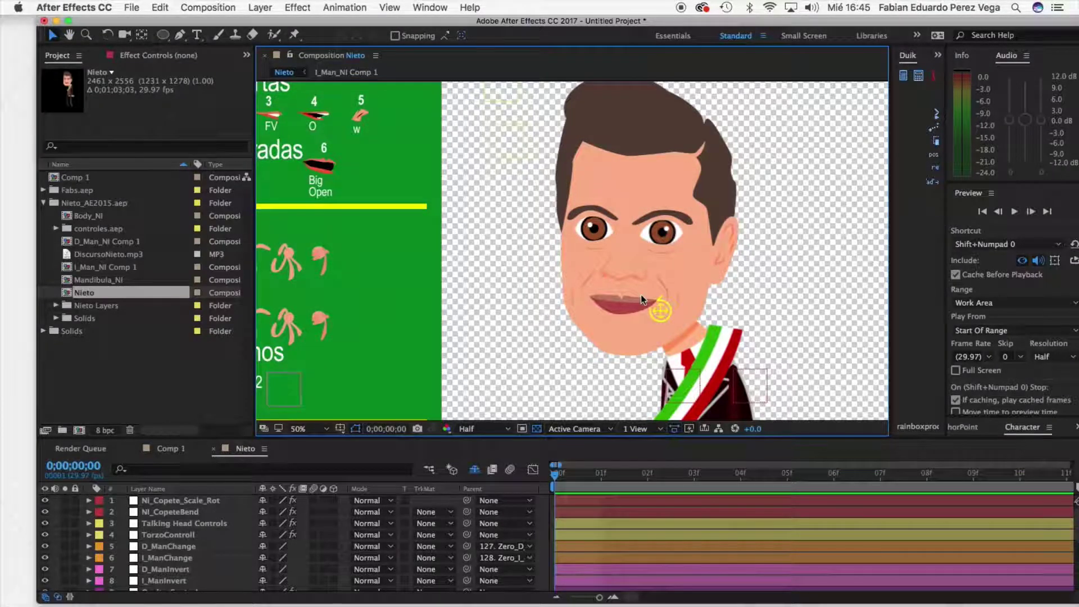
{"action": "scroll", "coordinate": [618, 278], "scroll_direction": "down", "scroll_amount": 2}
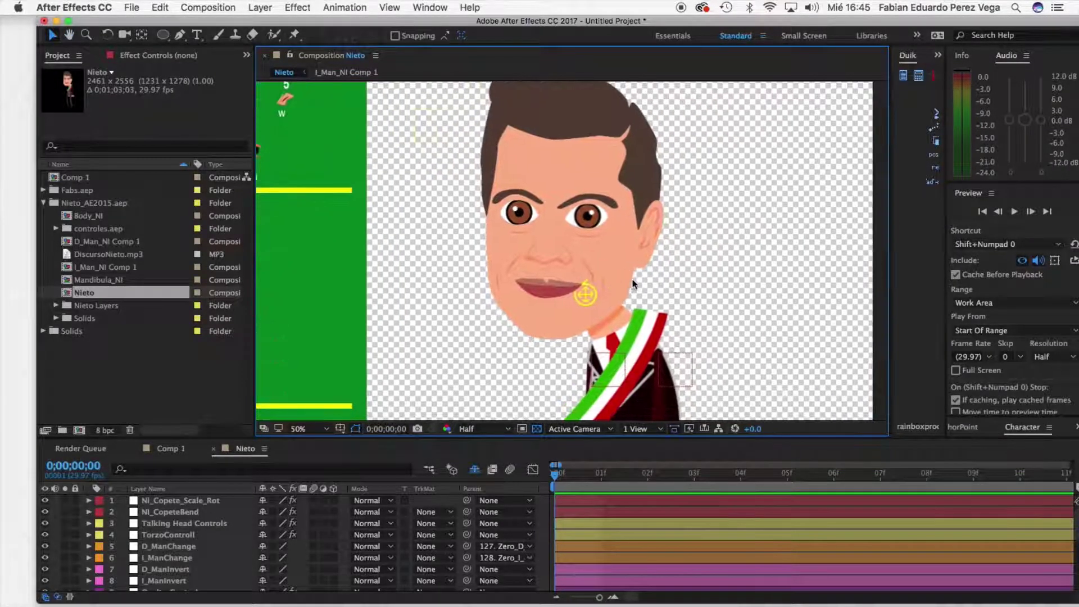
{"action": "scroll", "coordinate": [596, 264], "scroll_direction": "down", "scroll_amount": 1}
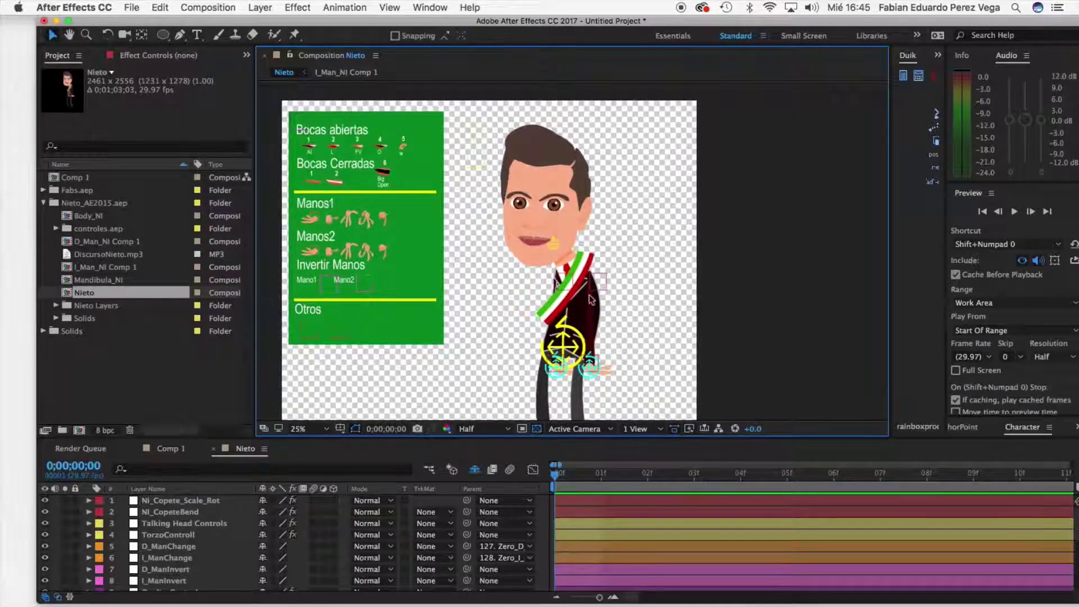
{"action": "scroll", "coordinate": [600, 324], "scroll_direction": "down", "scroll_amount": 2}
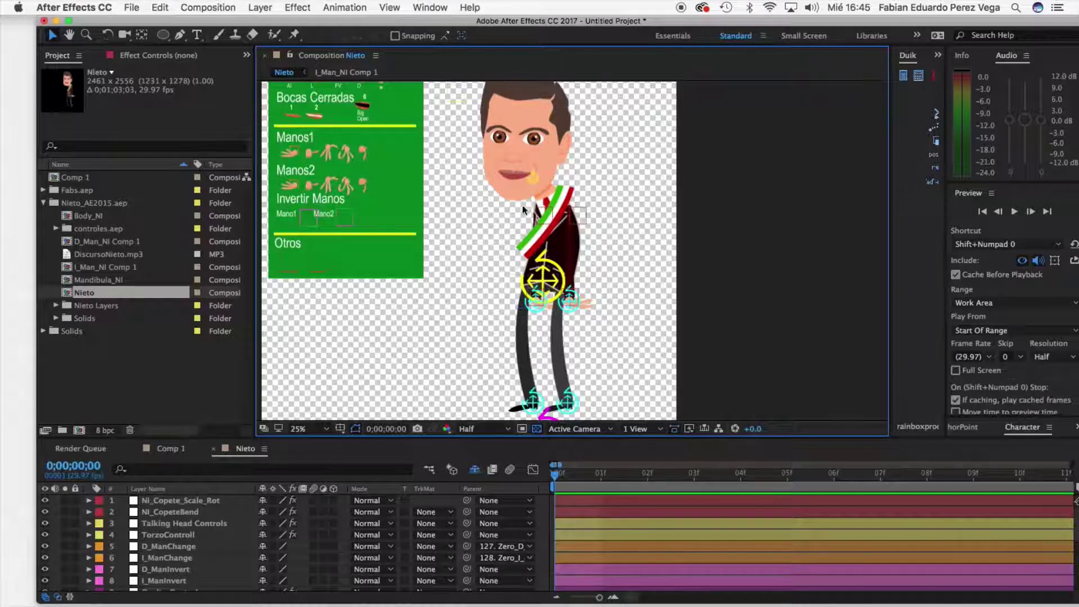
{"action": "scroll", "coordinate": [571, 328], "scroll_direction": "up", "scroll_amount": 1}
{"action": "scroll", "coordinate": [572, 328], "scroll_direction": "down", "scroll_amount": 1}
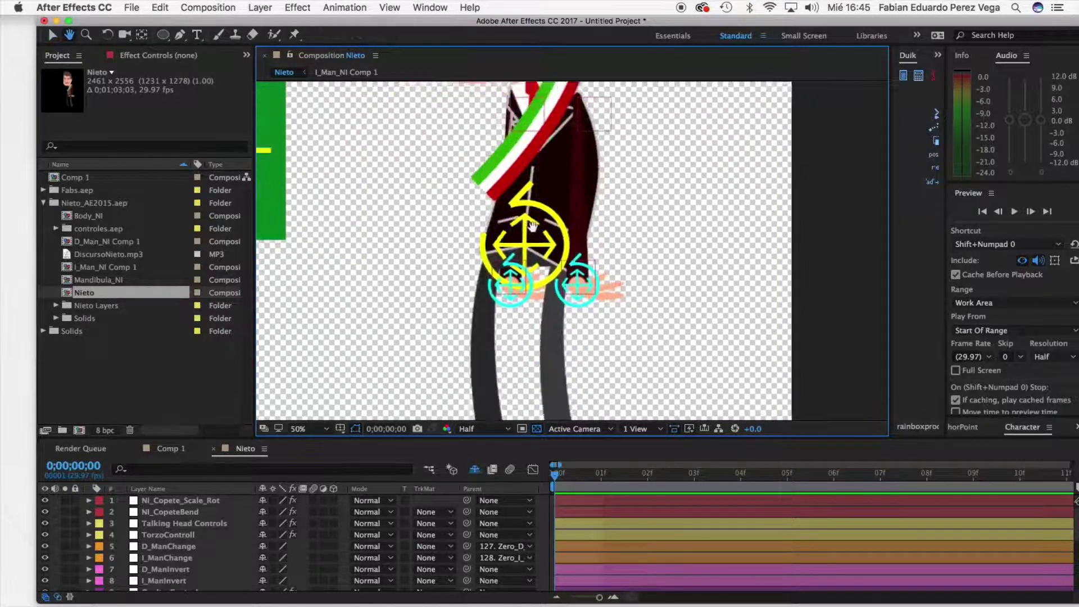
- Pose the Nieto character by raising its hand in front of the torso with controller C_I_Man_NI and bending the front leg
{"action": "left_click_drag", "start_coordinate": [449, 358], "coordinate": [548, 365]}
{"action": "key", "text": "v"}
{"action": "left_click", "coordinate": [513, 264]}
{"action": "left_click_drag", "start_coordinate": [561, 327], "coordinate": [425, 186]}
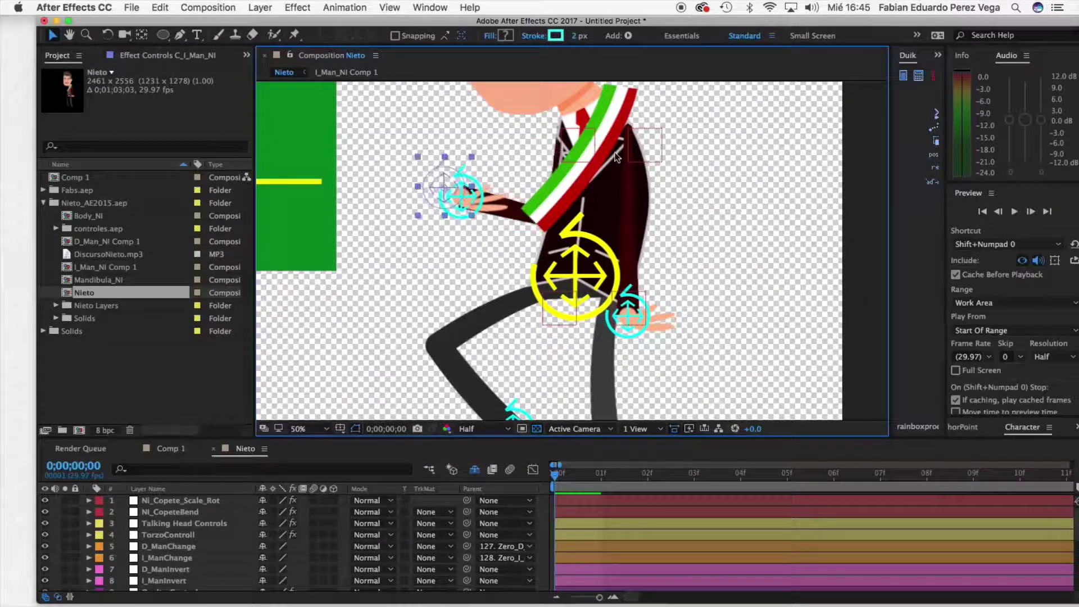
- On the Talking Head Controls layer, set Eyebrows Offset to 4, Eyebrows Raise to 30 and Eyebrows Tilt to -17
{"action": "scroll", "coordinate": [617, 158], "scroll_direction": "up", "scroll_amount": 10}
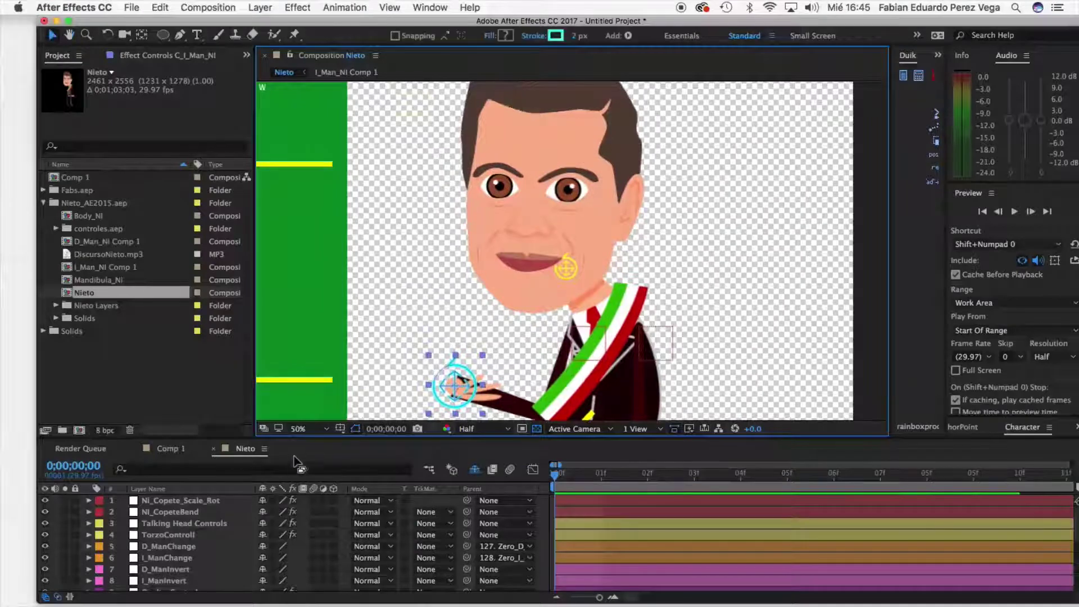
{"action": "left_click", "coordinate": [217, 523]}
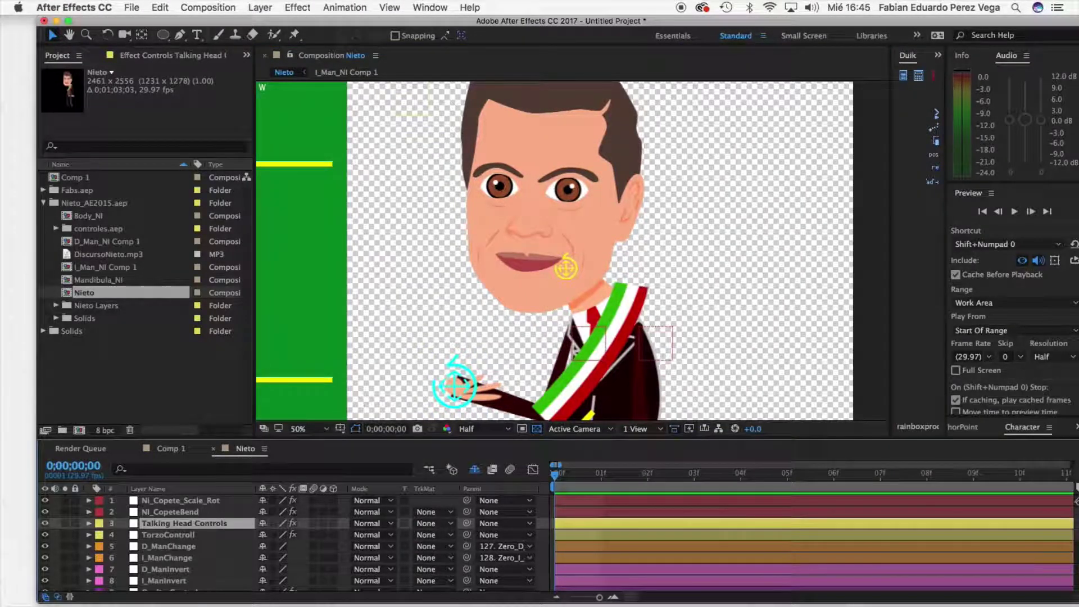
{"action": "left_click", "coordinate": [197, 59]}
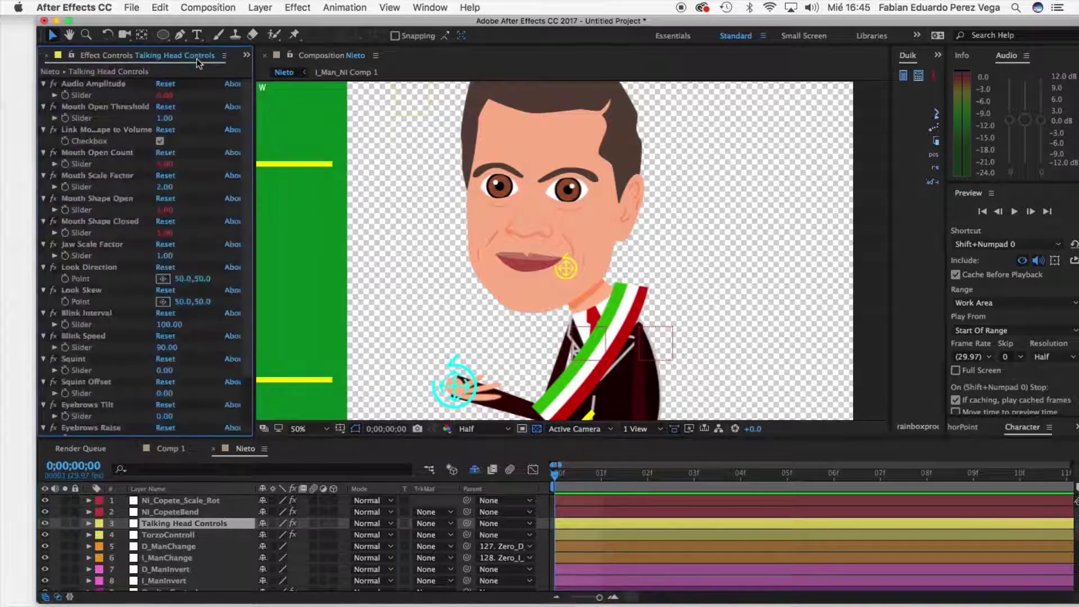
{"action": "scroll", "coordinate": [241, 120], "scroll_direction": "down", "scroll_amount": 5}
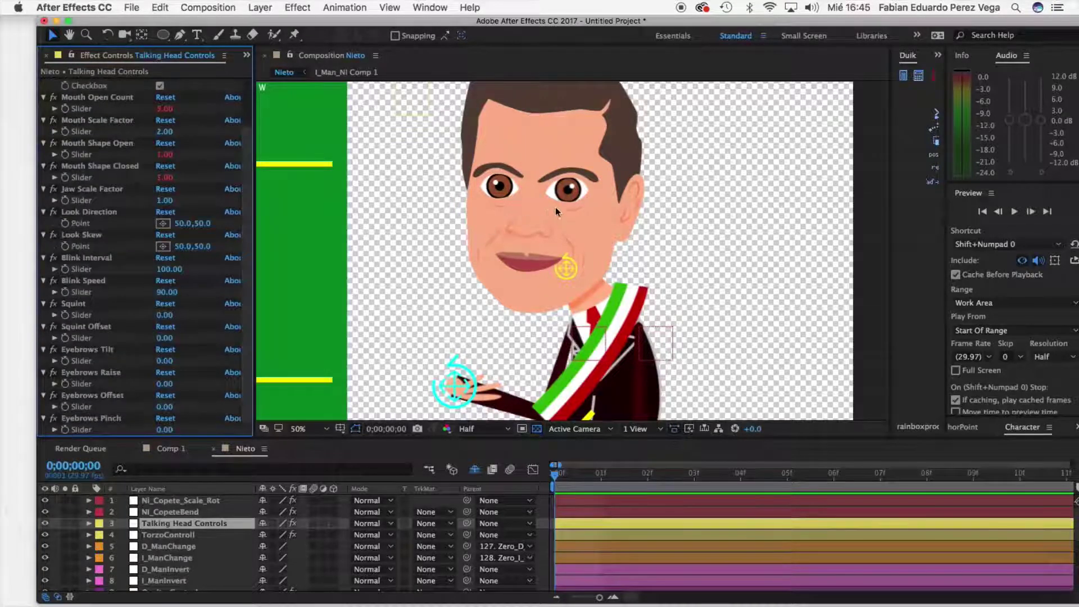
{"action": "scroll", "coordinate": [551, 213], "scroll_direction": "up", "scroll_amount": 3}
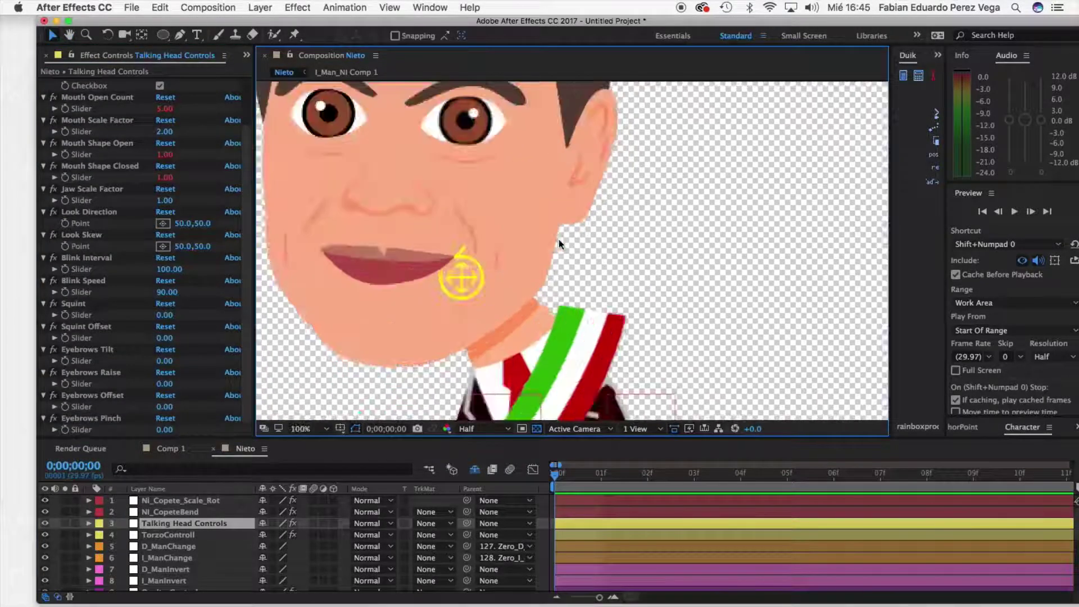
{"action": "scroll", "coordinate": [560, 283], "scroll_direction": "up", "scroll_amount": 5}
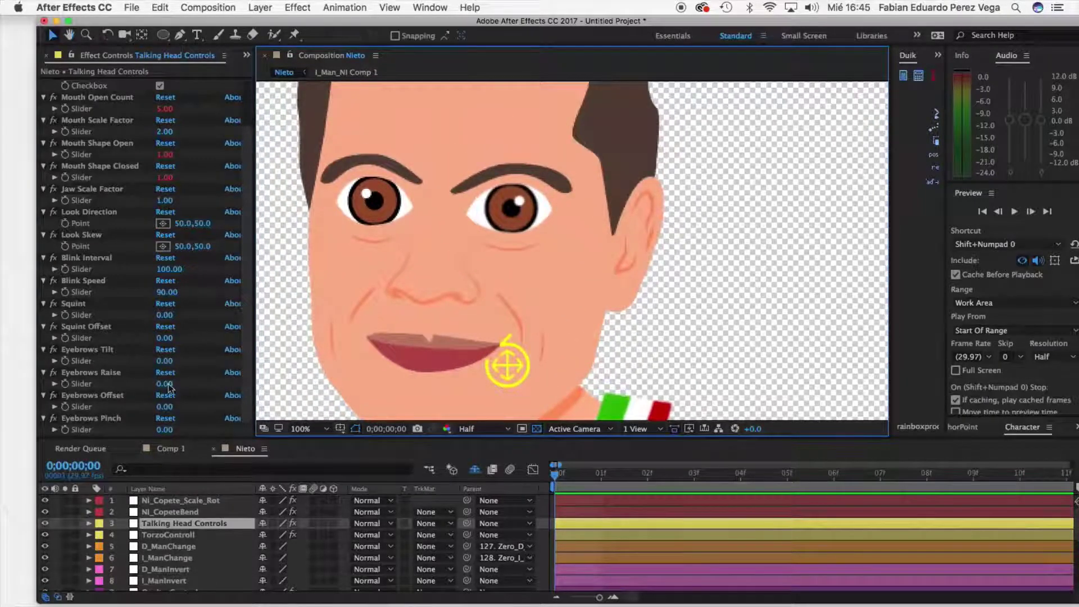
{"action": "left_click_drag", "start_coordinate": [167, 408], "coordinate": [159, 360]}
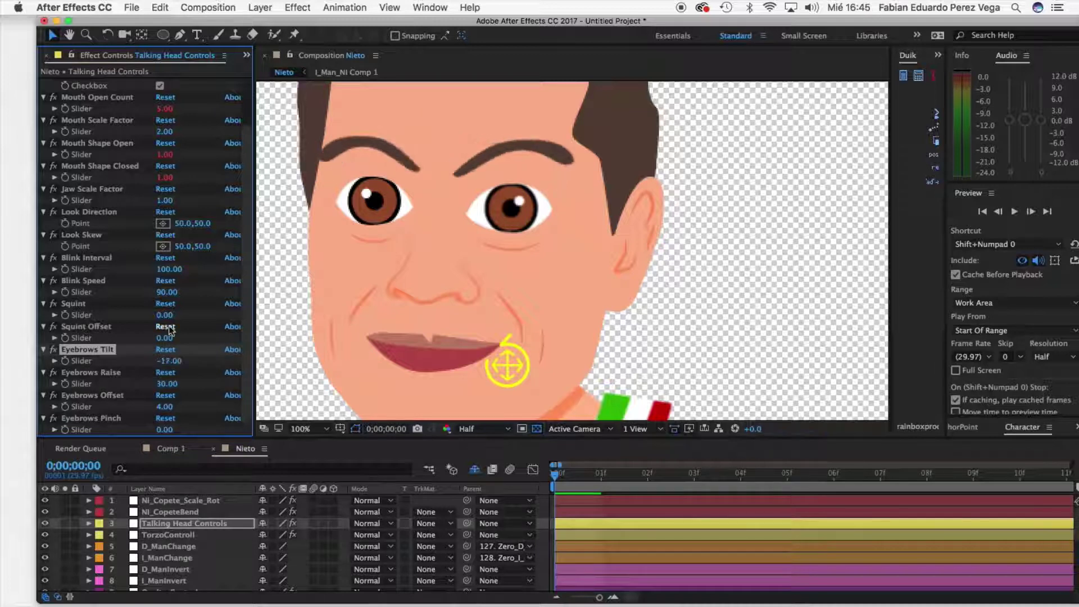
- Adjust the character's eyes with Squint 13, Squint Offset 12, Look Direction 22, 42 and Look Skew 50, 58
{"action": "left_click_drag", "start_coordinate": [174, 318], "coordinate": [86, 325]}
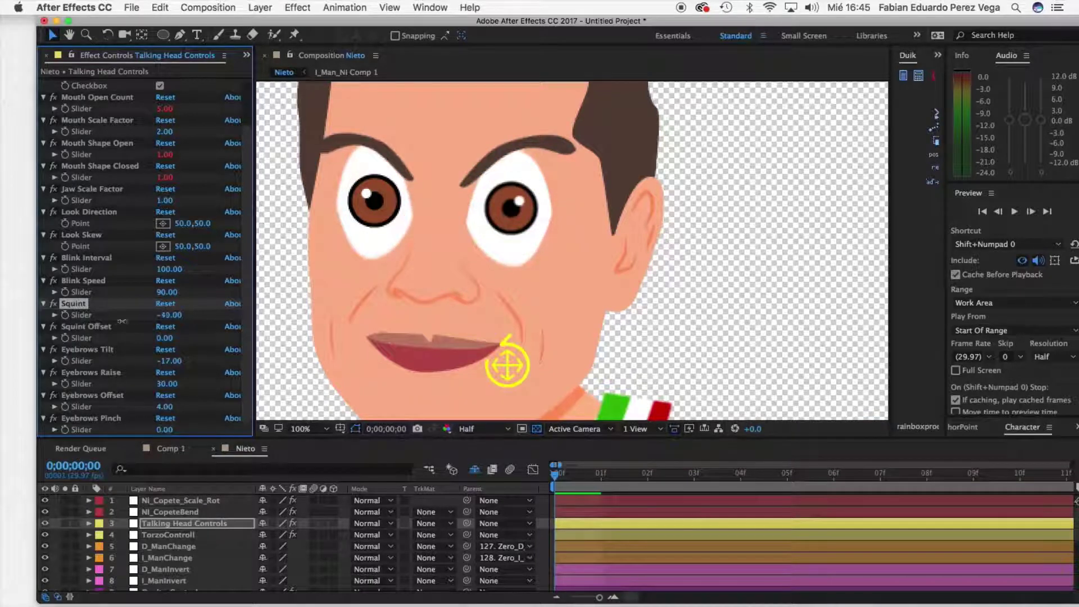
{"action": "left_click_drag", "start_coordinate": [152, 316], "coordinate": [170, 336]}
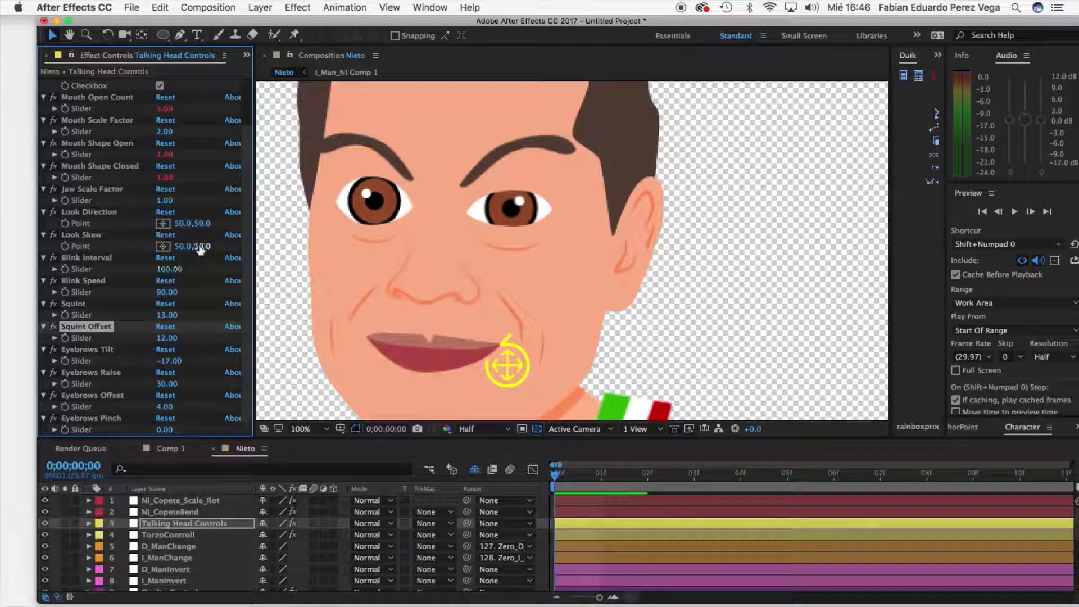
{"action": "left_click_drag", "start_coordinate": [201, 225], "coordinate": [160, 224]}
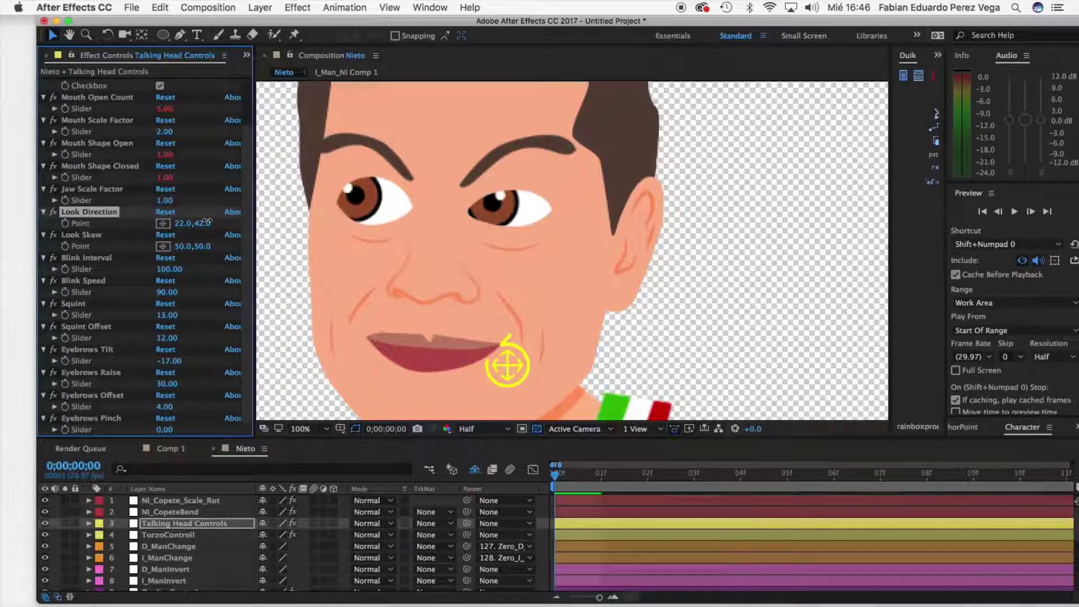
{"action": "mouse_move", "coordinate": [201, 247]}
{"action": "left_mouse_down"}
{"action": "mouse_move", "coordinate": [222, 241]}
{"action": "mouse_move", "coordinate": [173, 255]}
{"action": "mouse_move", "coordinate": [213, 241]}
{"action": "left_mouse_up"}
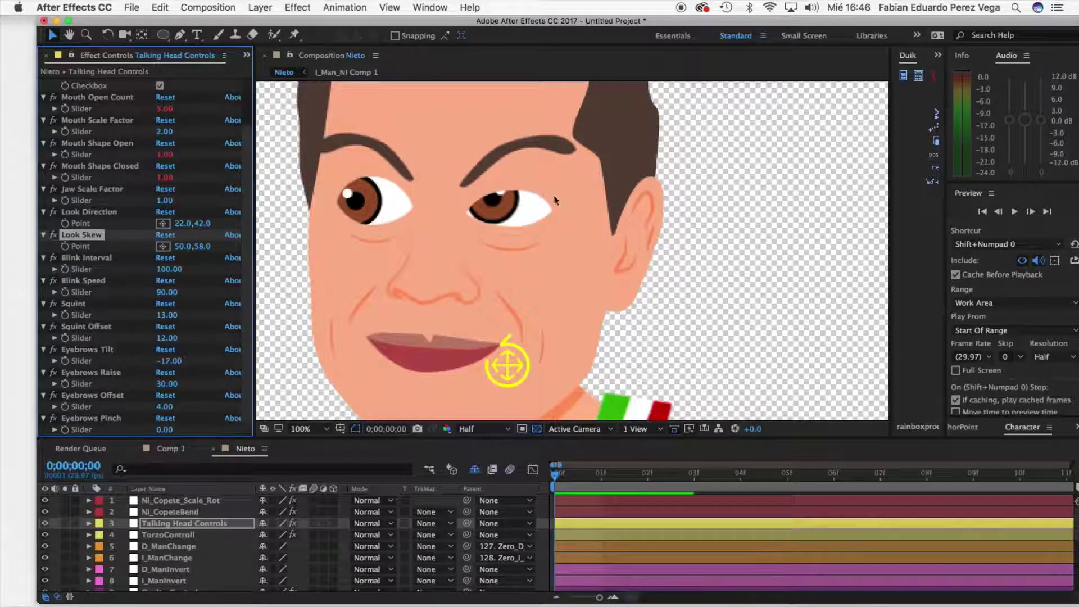
{"action": "left_click_drag", "start_coordinate": [192, 227], "coordinate": [207, 225]}
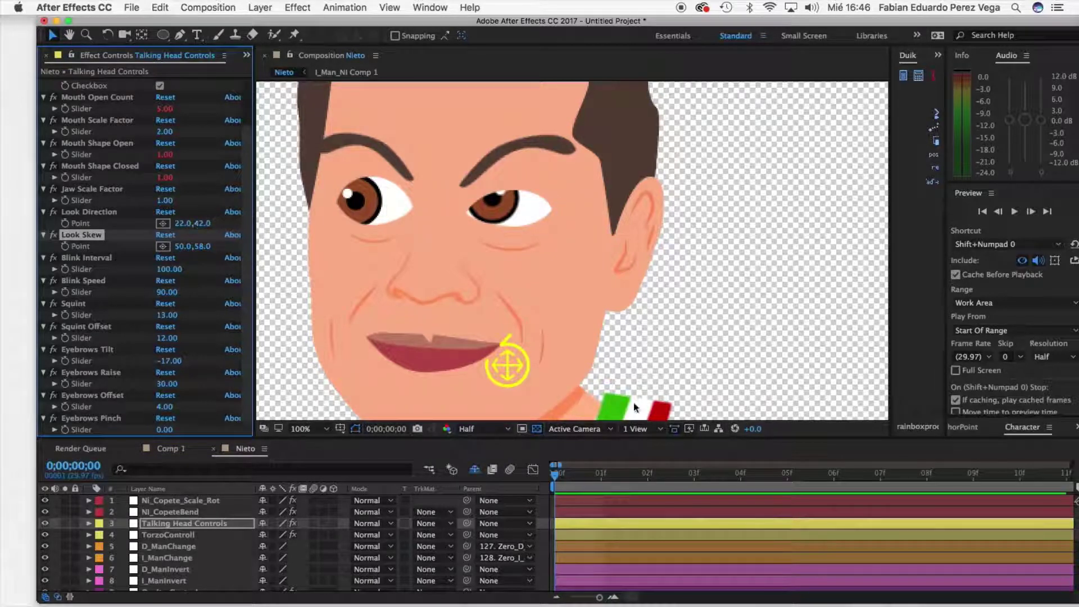
- Add the Nieto composition as the uppermost layer of Comp 1 and move it down so the head is in frame
{"action": "left_click", "coordinate": [178, 452]}
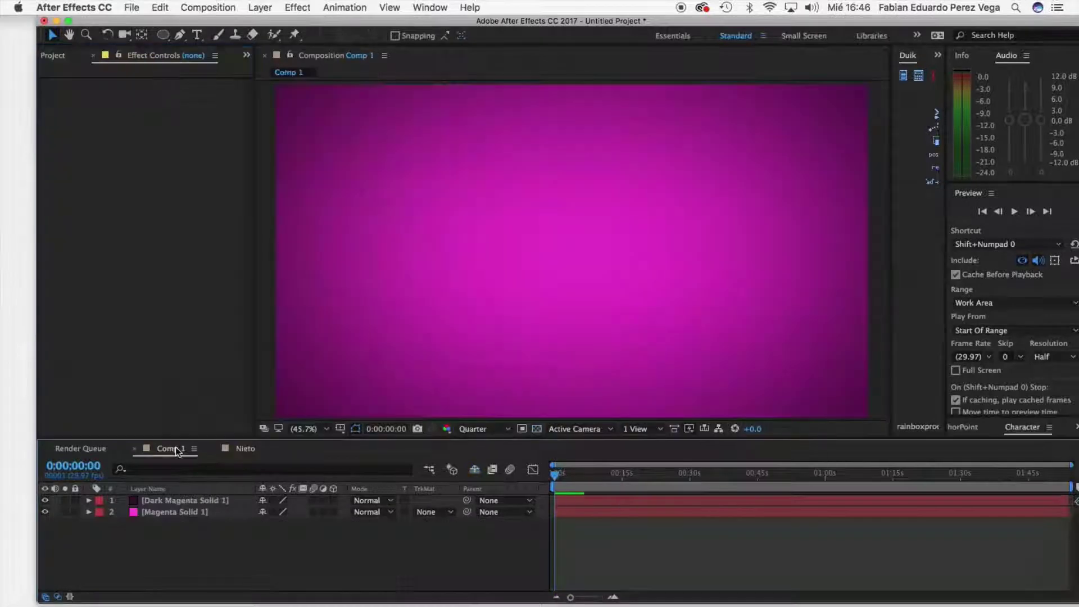
{"action": "left_click", "coordinate": [59, 58]}
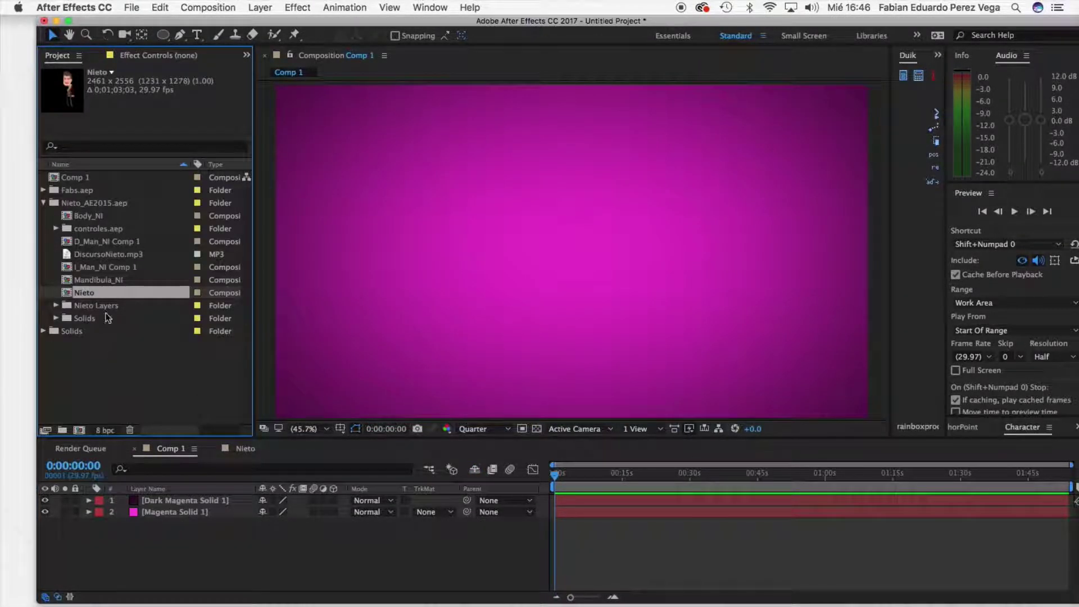
{"action": "left_click_drag", "start_coordinate": [97, 295], "coordinate": [151, 498]}
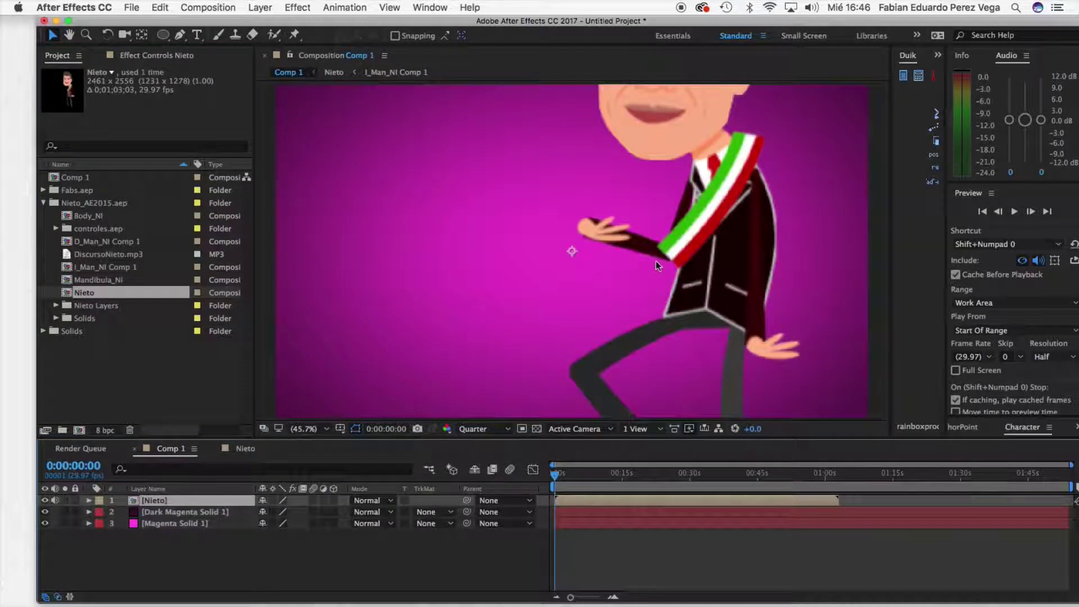
{"action": "scroll", "coordinate": [655, 267], "scroll_direction": "down", "scroll_amount": 2}
{"action": "left_click_drag", "start_coordinate": [652, 312], "coordinate": [651, 342]}
- Add the Fabs composition from the Fabs.aep folder above Nieto in Comp 1 and lower it so the head is in frame
{"action": "left_click", "coordinate": [130, 384]}
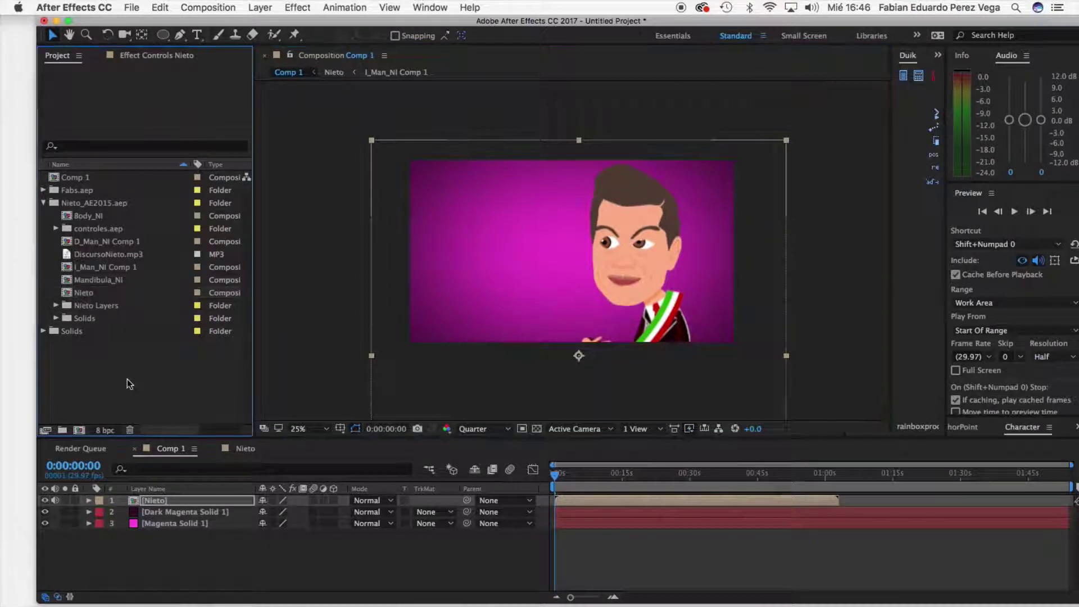
{"action": "left_click", "coordinate": [139, 281]}
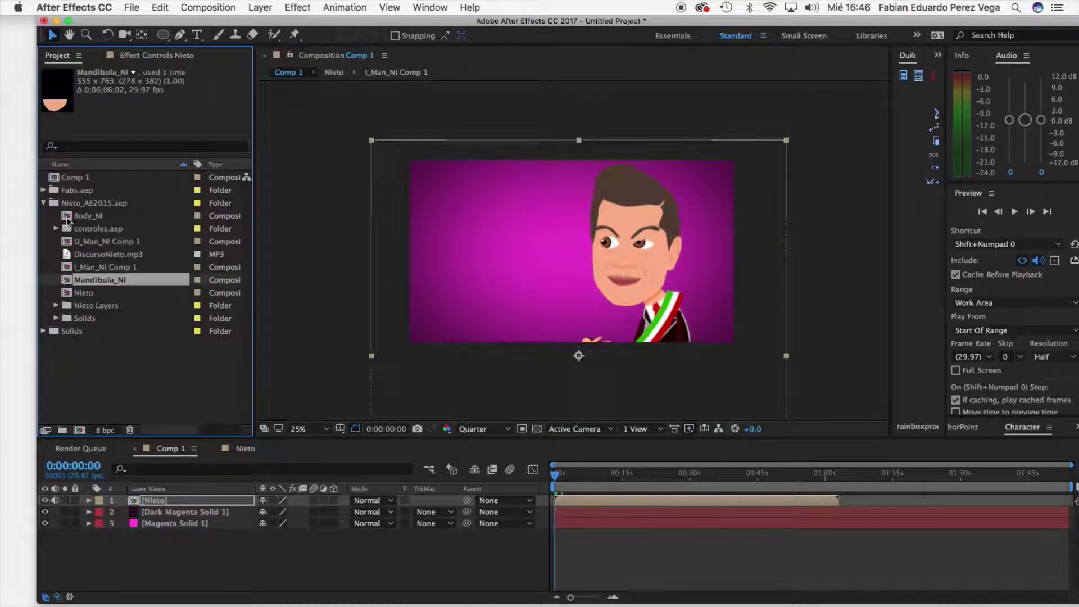
{"action": "left_click", "coordinate": [44, 203]}
{"action": "left_click", "coordinate": [79, 191]}
{"action": "left_click", "coordinate": [43, 191]}
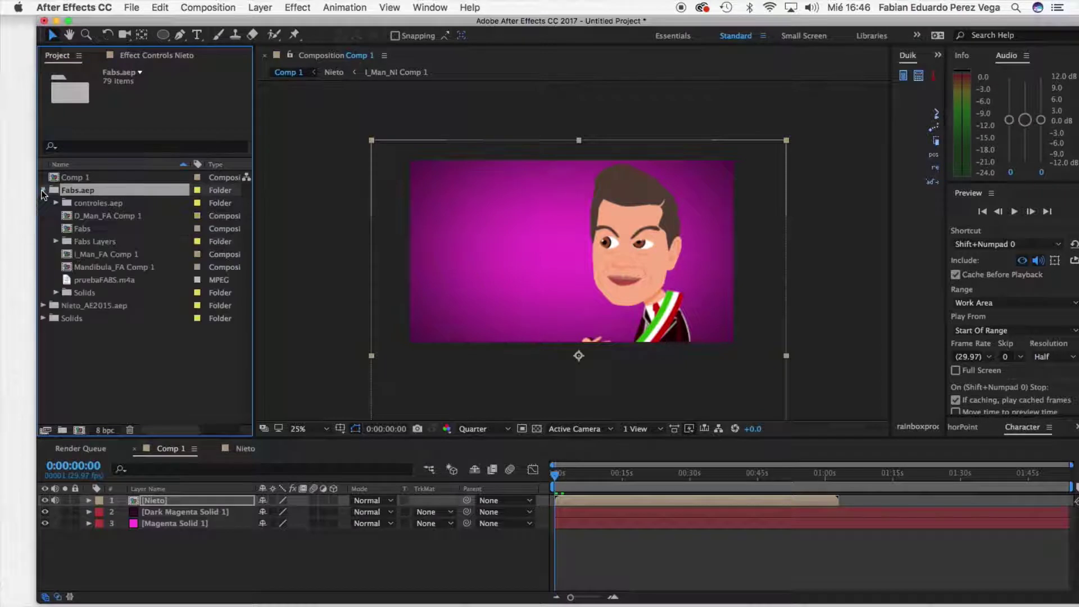
{"action": "left_click", "coordinate": [119, 269]}
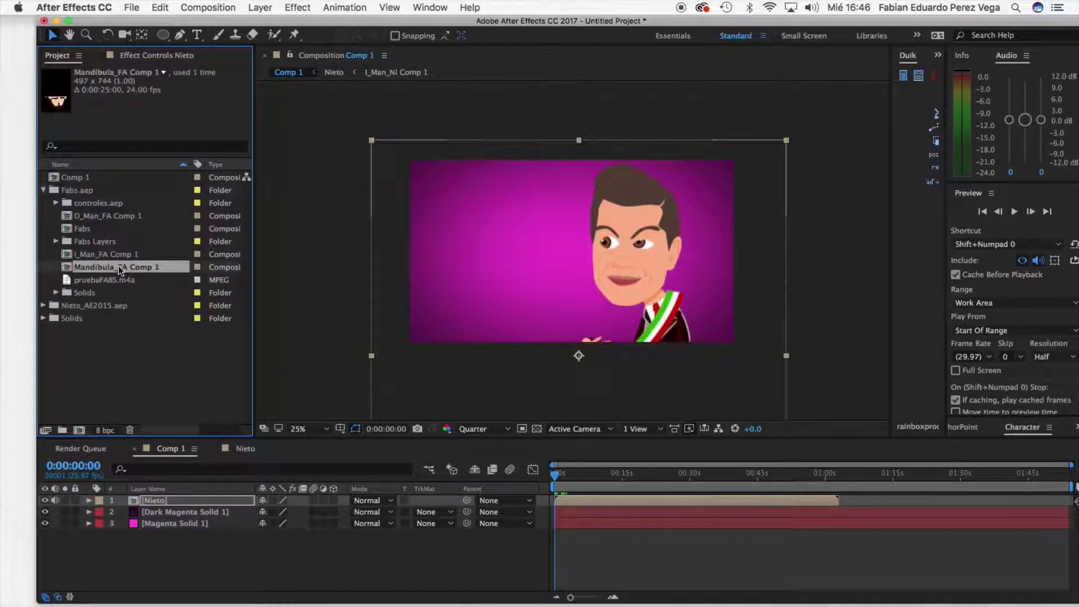
{"action": "left_click", "coordinate": [109, 229]}
{"action": "left_click_drag", "start_coordinate": [138, 493], "coordinate": [137, 494]}
{"action": "left_click_drag", "start_coordinate": [488, 277], "coordinate": [502, 337]}
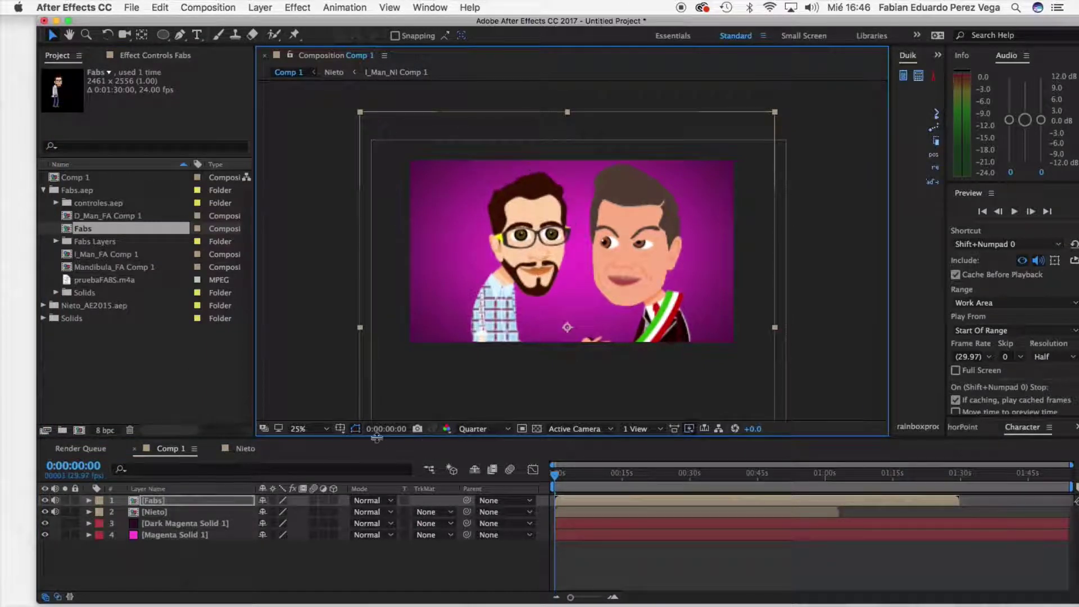
- Scale the Fabs layer to 113% and move it down and slightly away from the Nieto character
{"action": "key", "text": "s"}
{"action": "left_click_drag", "start_coordinate": [293, 512], "coordinate": [318, 513]}
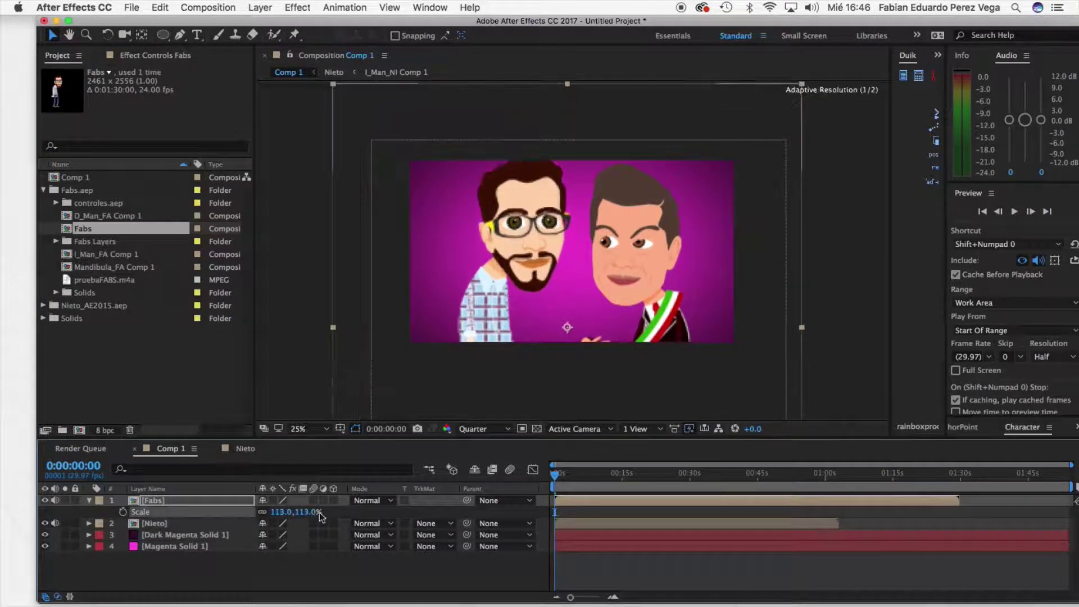
{"action": "left_click_drag", "start_coordinate": [515, 224], "coordinate": [505, 251]}
{"action": "left_click", "coordinate": [207, 386]}
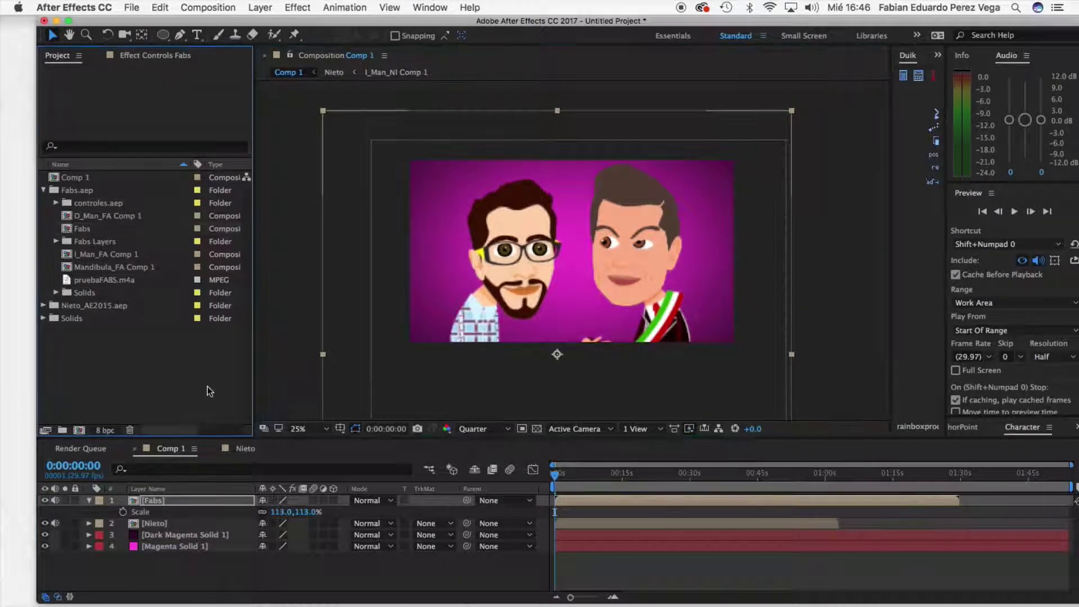
- Return to the Nieto composition
{"action": "left_click", "coordinate": [238, 451]}
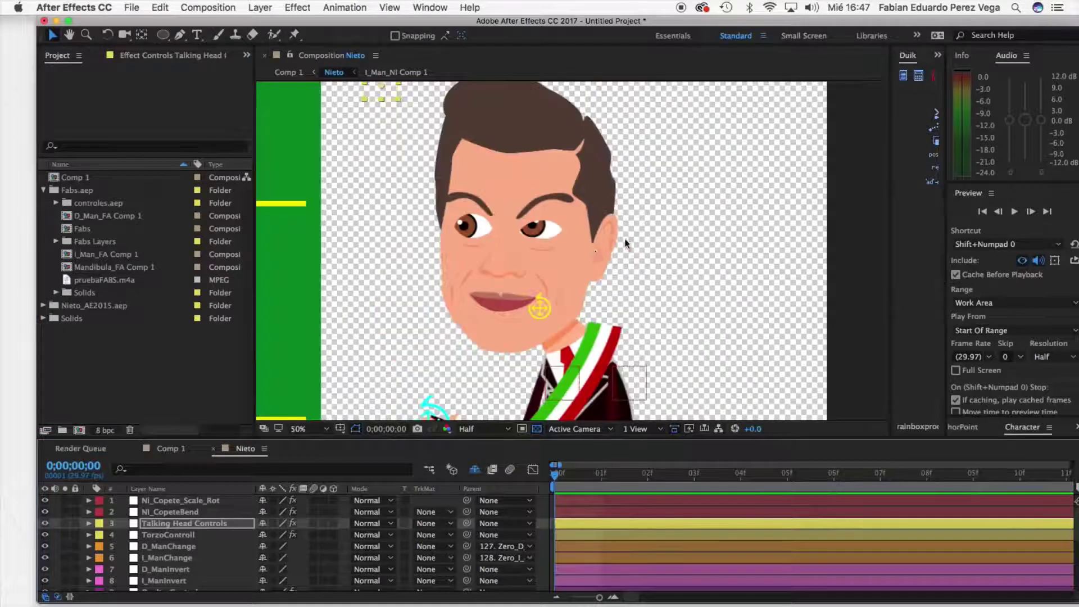
{"action": "left_click", "coordinate": [205, 101]}
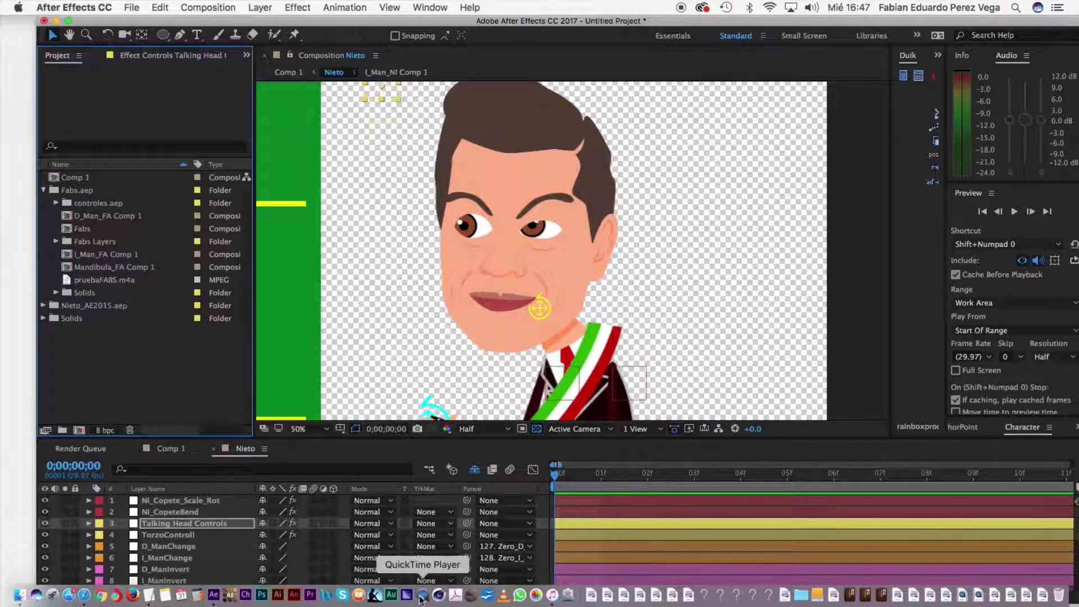
- Switch to QuickTime Player and close the Lunes audio file
{"action": "left_click", "coordinate": [422, 596]}
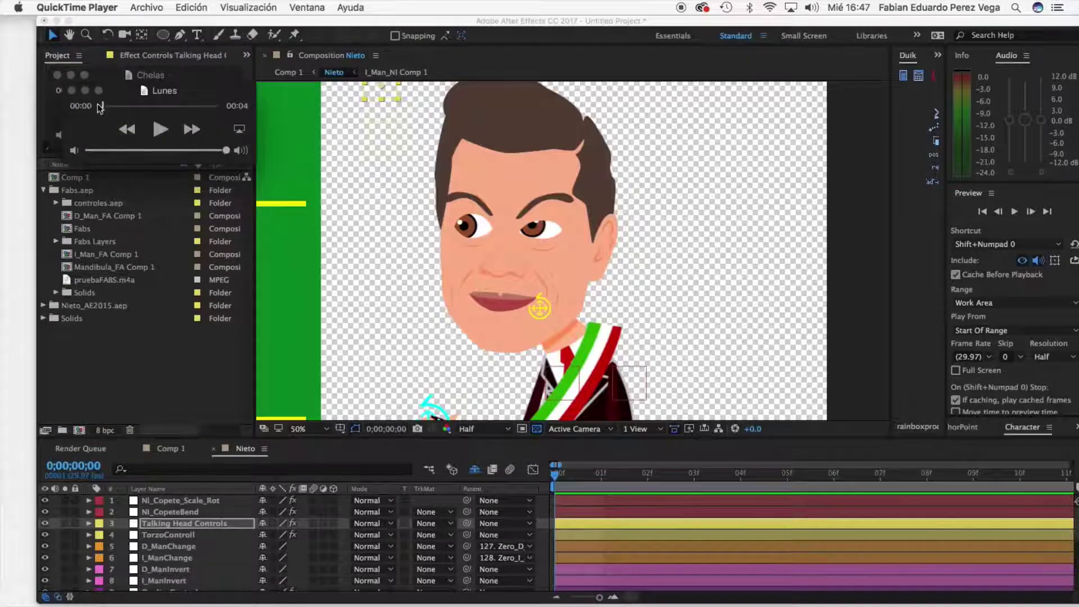
{"action": "left_click_drag", "start_coordinate": [87, 93], "coordinate": [106, 114]}
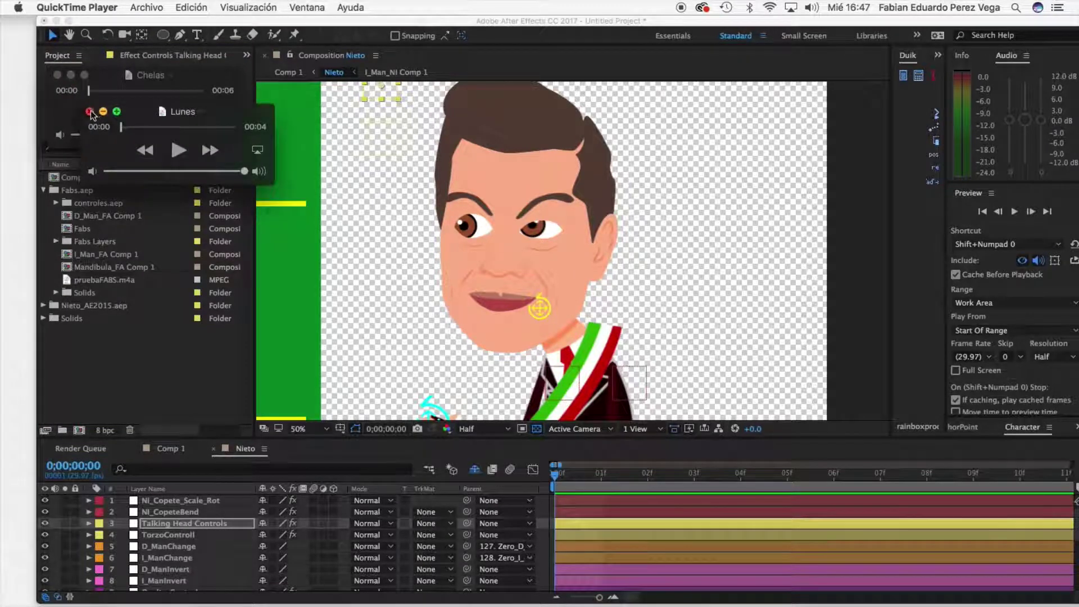
{"action": "left_click", "coordinate": [90, 110]}
- Create a new audio recording and start recording the voice
{"action": "left_click", "coordinate": [156, 7]}
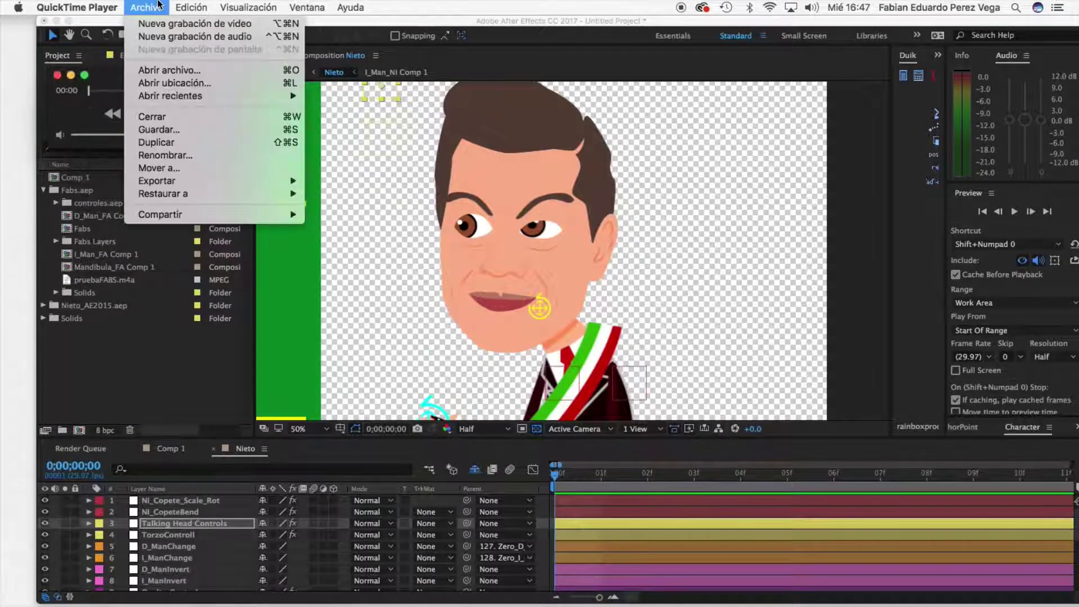
{"action": "left_click", "coordinate": [167, 38]}
{"action": "left_click", "coordinate": [189, 167]}
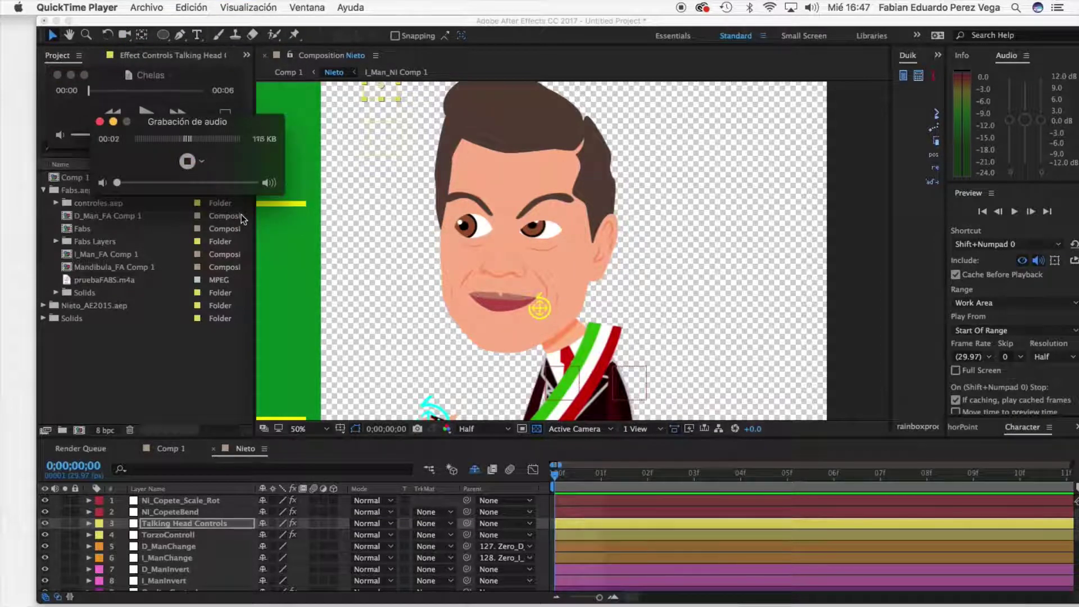
- Stop the voice recording and save it in the Escritorio folder as Chelas2
{"action": "left_click", "coordinate": [188, 162]}
{"action": "key", "text": "super+s"}
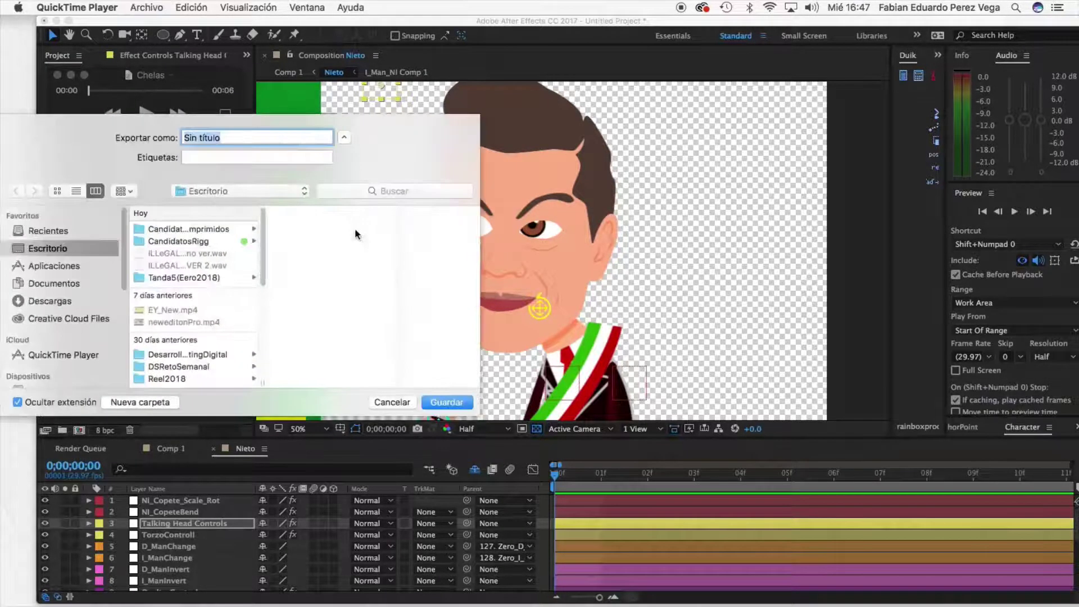
{"action": "type", "text": "Chelas"}
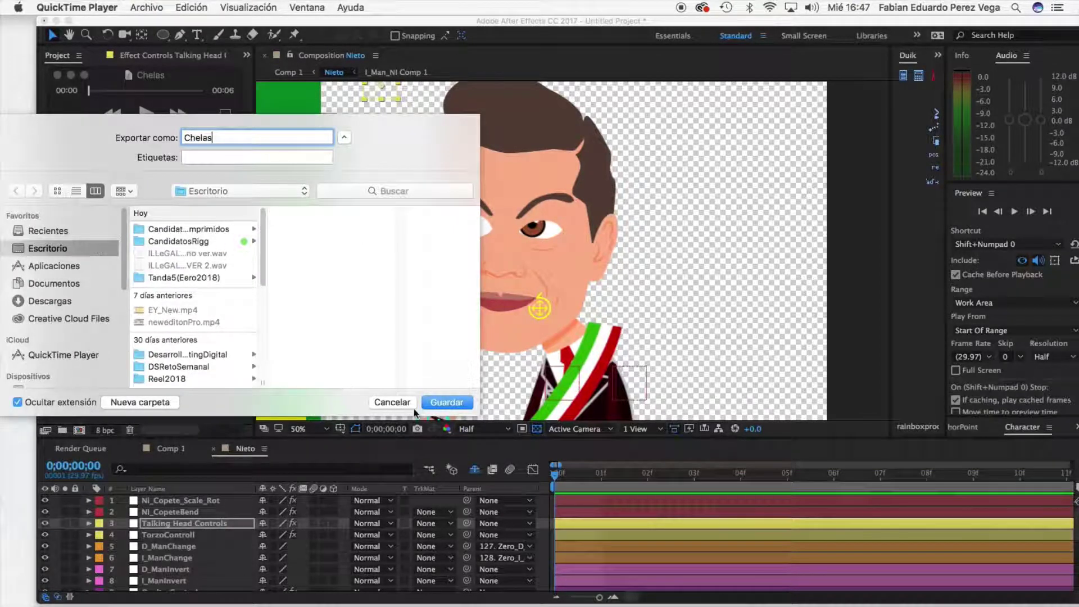
{"action": "left_click", "coordinate": [447, 402]}
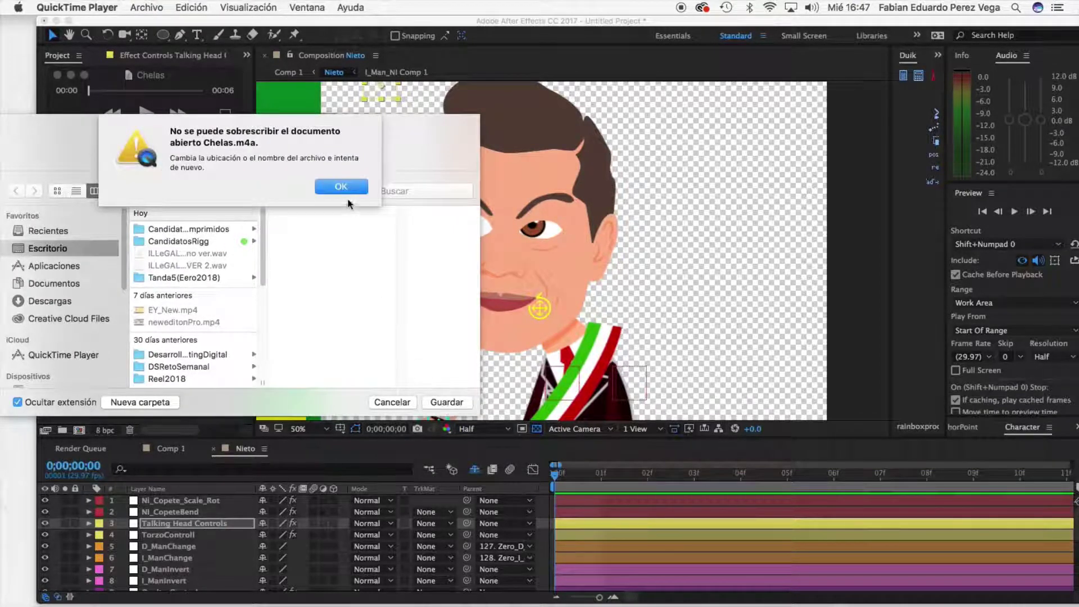
{"action": "left_click", "coordinate": [346, 181]}
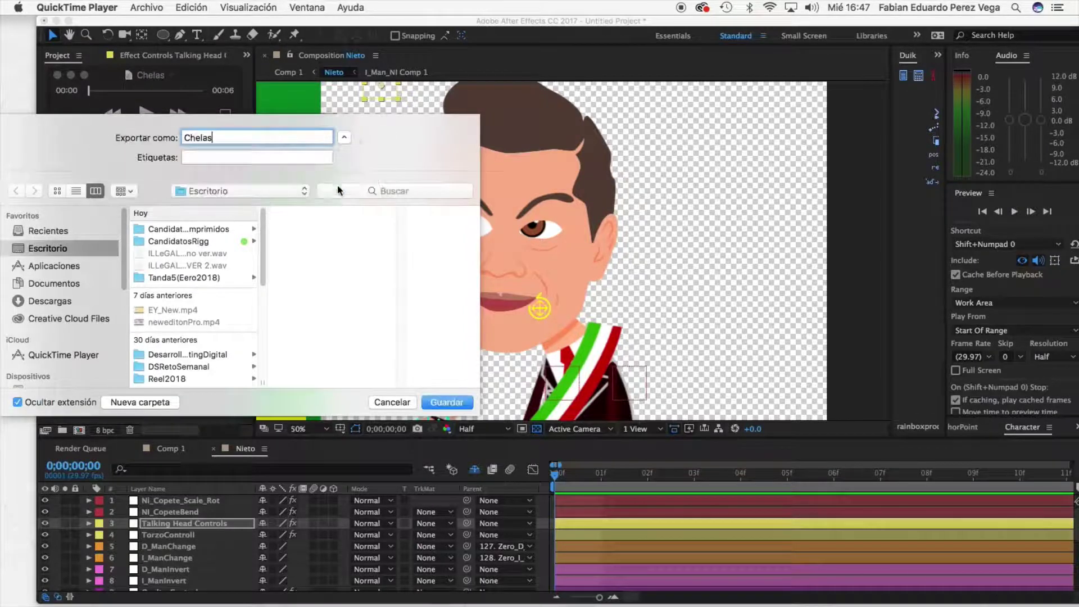
{"action": "type", "text": "2"}
{"action": "left_click", "coordinate": [464, 403]}
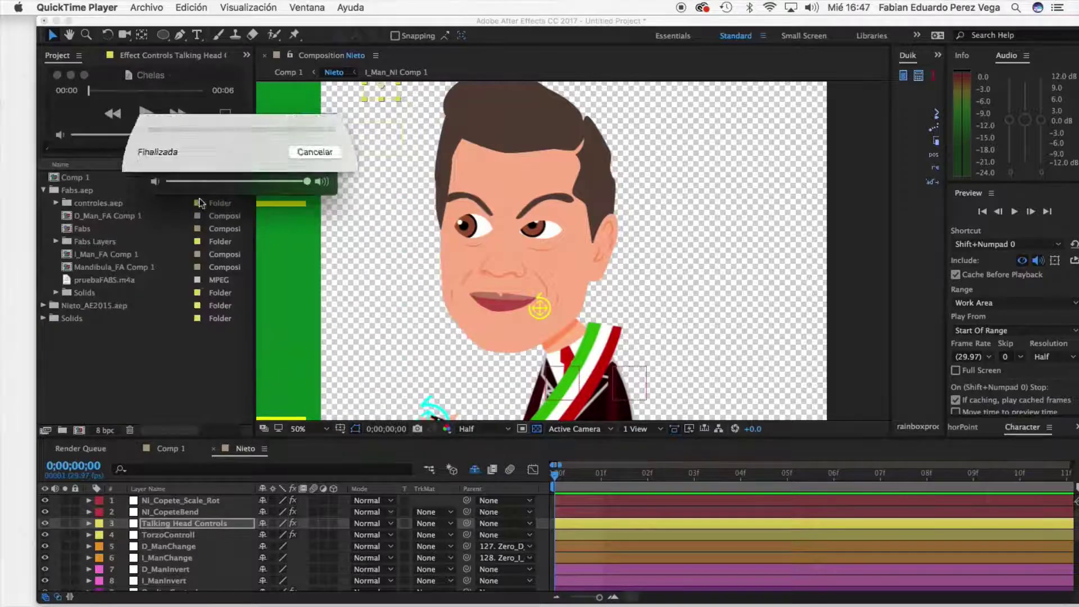
- Switch to After Effects and import the Chelas2 audio file from the Escritorio folder
{"action": "left_click", "coordinate": [170, 364]}
{"action": "key", "text": "super+o"}
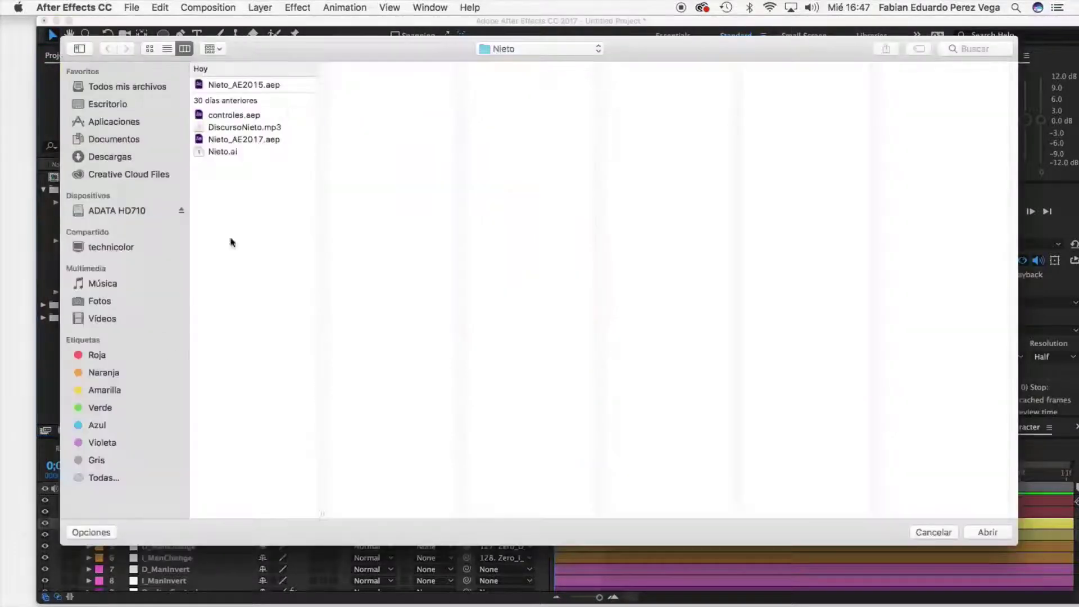
{"action": "left_click", "coordinate": [145, 102]}
{"action": "left_click", "coordinate": [260, 110]}
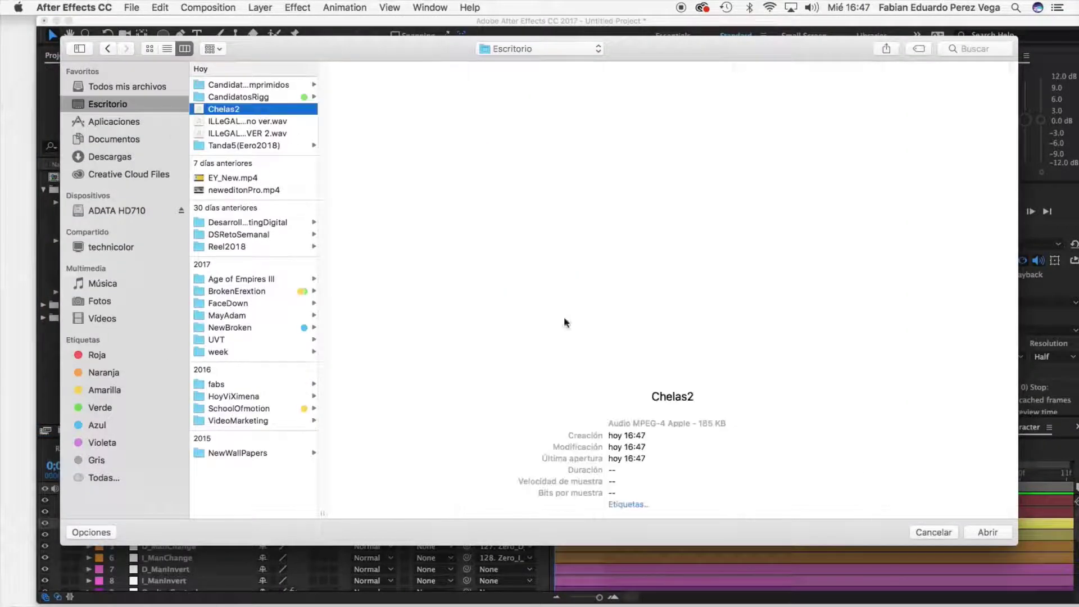
{"action": "left_click", "coordinate": [1004, 533]}
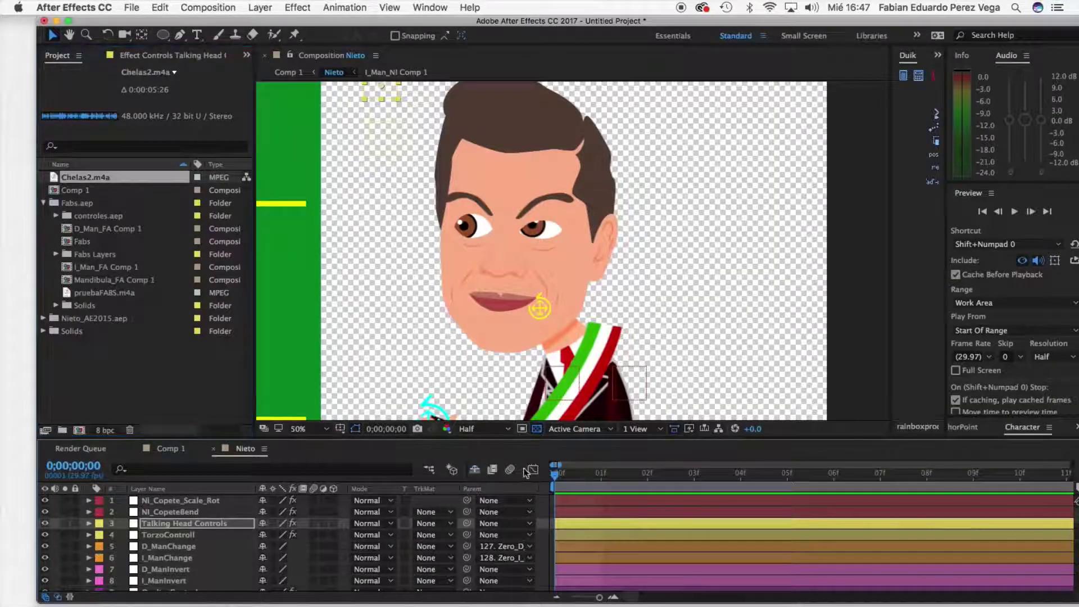
- Delete the Audio Amplitude and DiscursoNieto.mp3 layers from the Nieto composition
{"action": "scroll", "coordinate": [222, 534], "scroll_direction": "down", "scroll_amount": 2}
{"action": "scroll", "coordinate": [222, 535], "scroll_direction": "down", "scroll_amount": 16}
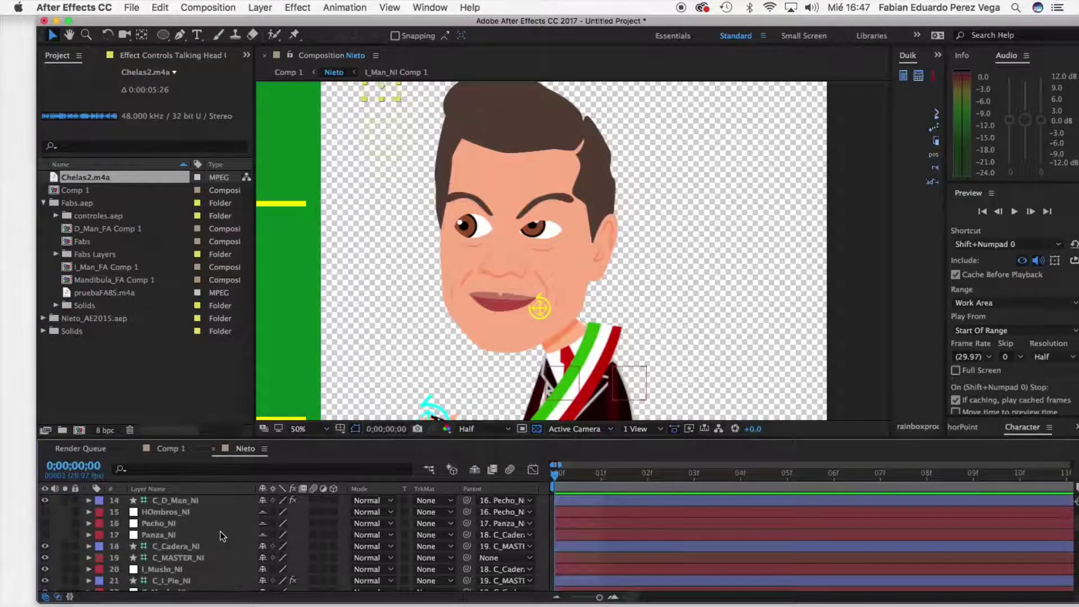
{"action": "left_click", "coordinate": [74, 568]}
{"action": "left_click", "coordinate": [162, 565]}
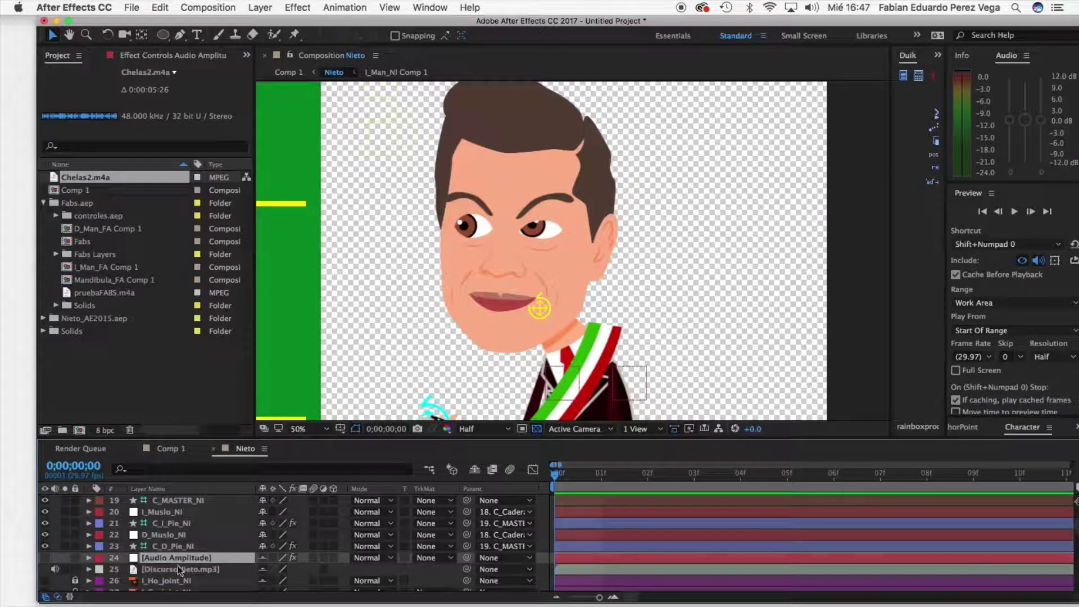
{"action": "left_click", "coordinate": [177, 558], "text": "shift"}
{"action": "key", "text": "Delete"}
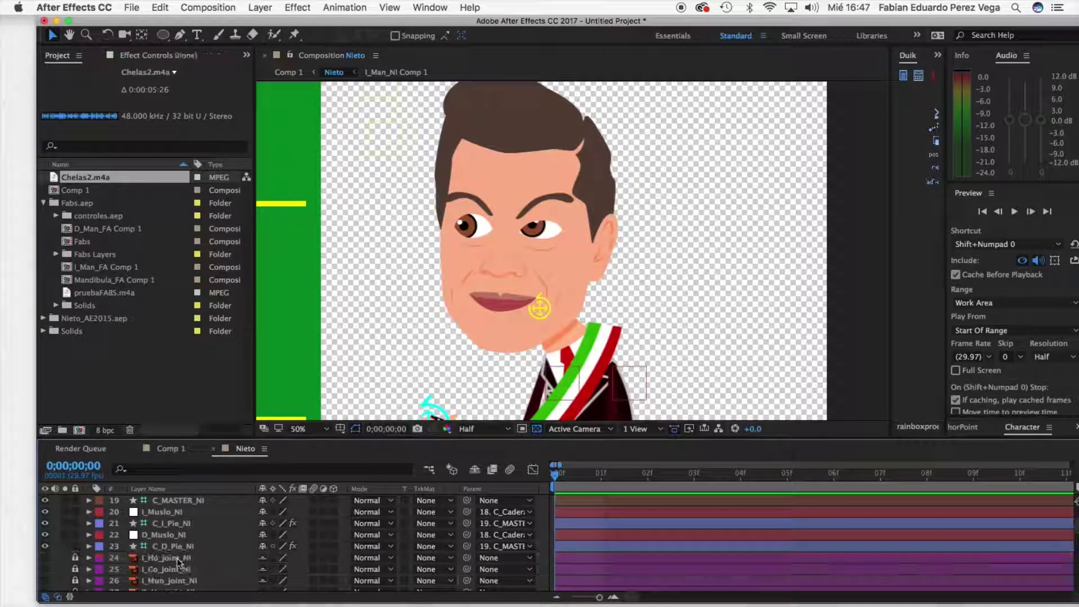
- Add Chelas2.m4a to the Nieto composition directly below the C_D_Pie_NI layer and convert its audio to keyframes
{"action": "left_click_drag", "start_coordinate": [104, 182], "coordinate": [113, 560]}
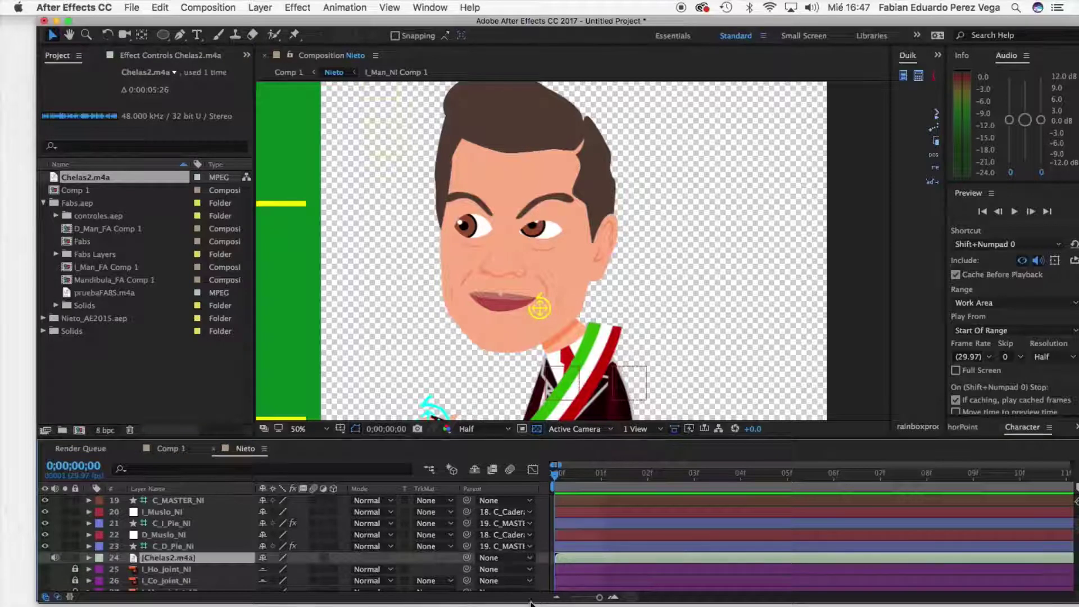
{"action": "left_click_drag", "start_coordinate": [599, 597], "coordinate": [590, 597]}
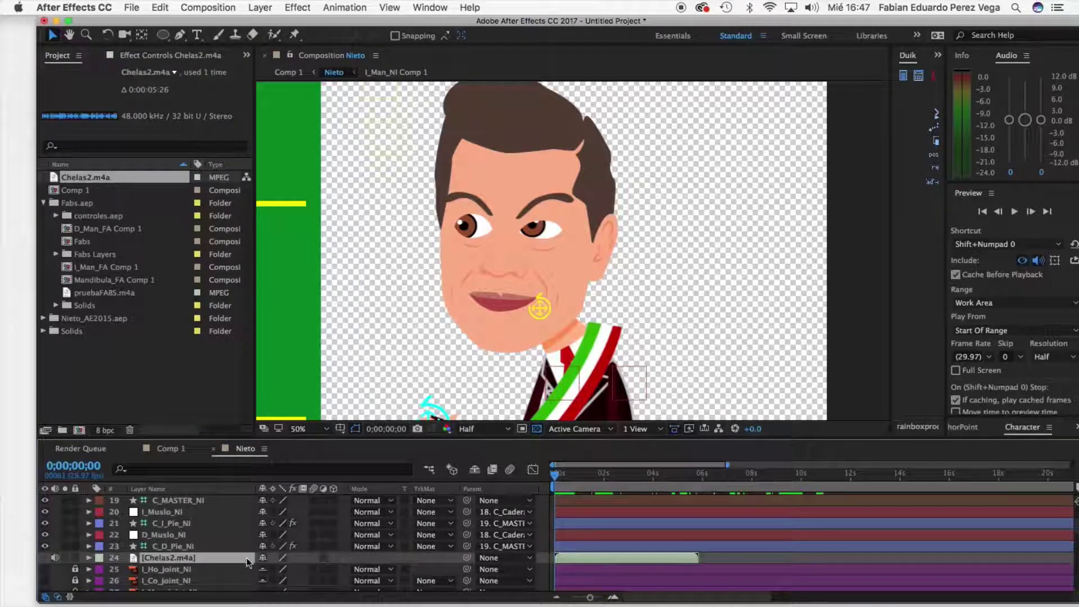
{"action": "right_click", "coordinate": [225, 561]}
{"action": "mouse_move", "coordinate": [330, 289]}
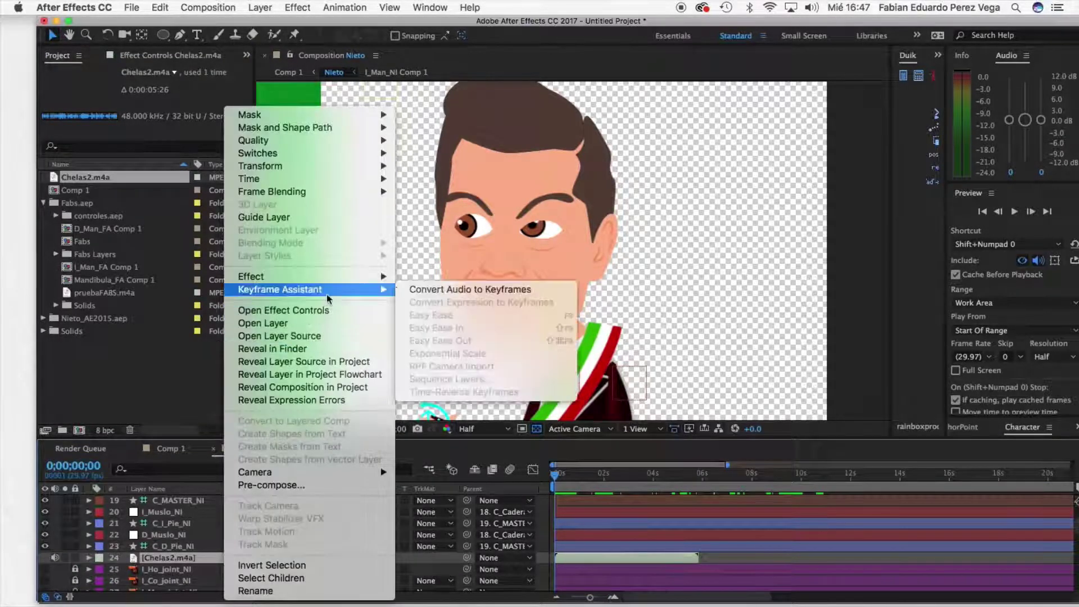
{"action": "left_click", "coordinate": [499, 296]}
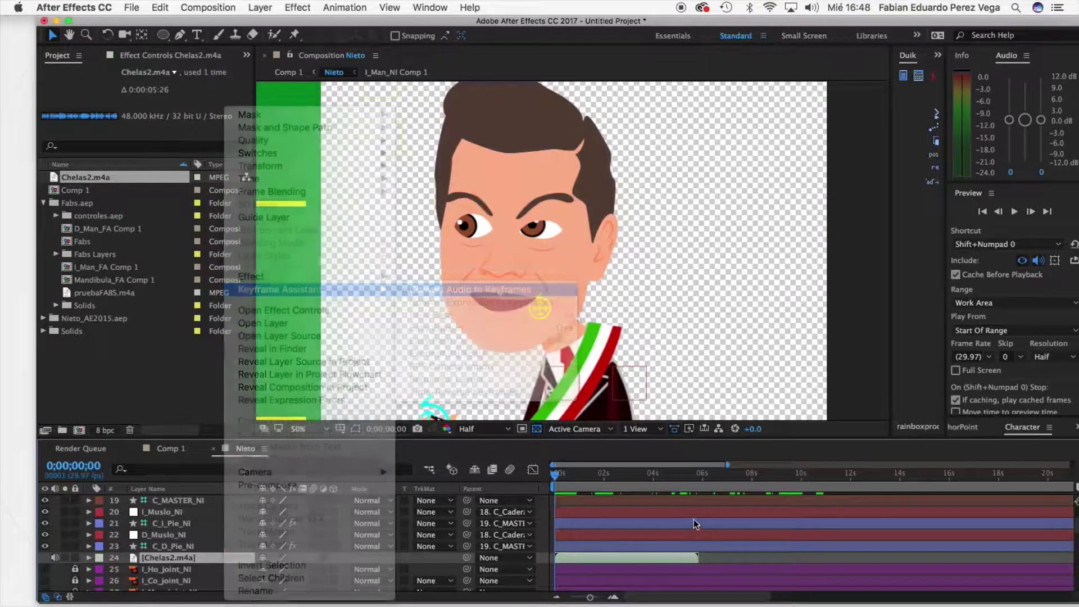
- End the Nieto composition's work area at about 0;00;06;01, just past the end of the Chelas2 audio
{"action": "left_click", "coordinate": [707, 479]}
{"action": "key", "text": "shift+Page_Up"}
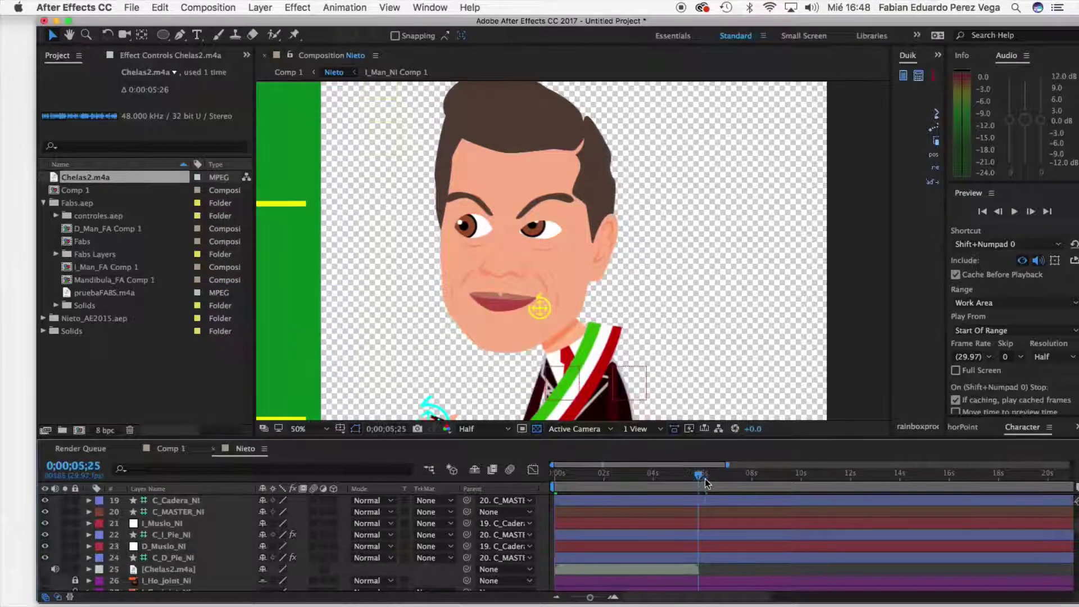
{"action": "key", "text": "n"}
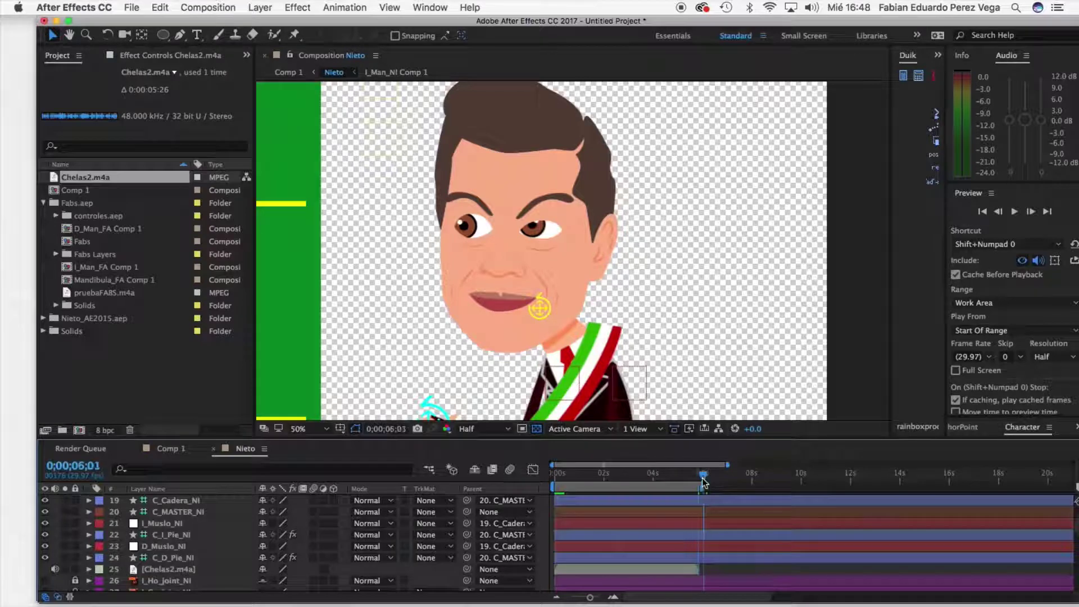
- Set the preview resolution to Quarter and play the Nieto work area from its start to check the talking mouth
{"action": "key", "text": "Home"}
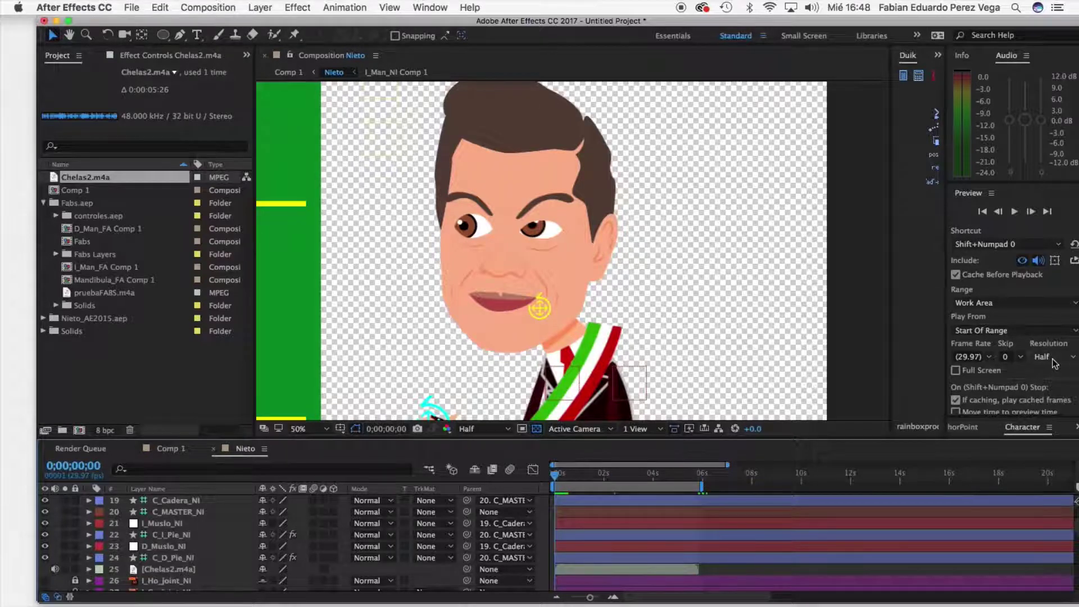
{"action": "left_click", "coordinate": [1055, 360]}
{"action": "left_click", "coordinate": [991, 422]}
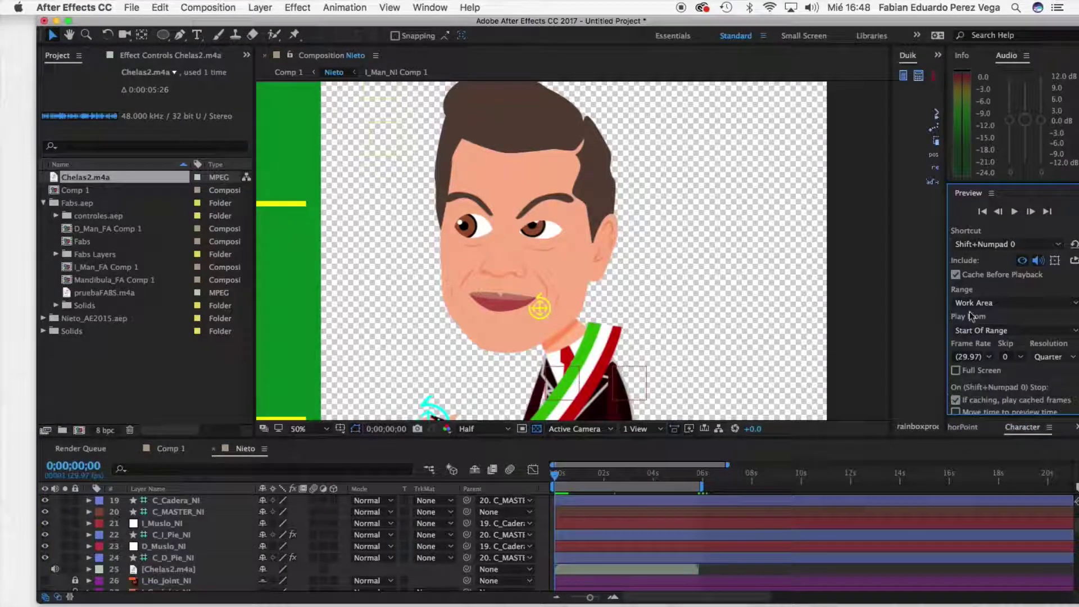
{"action": "left_click", "coordinate": [1015, 211]}
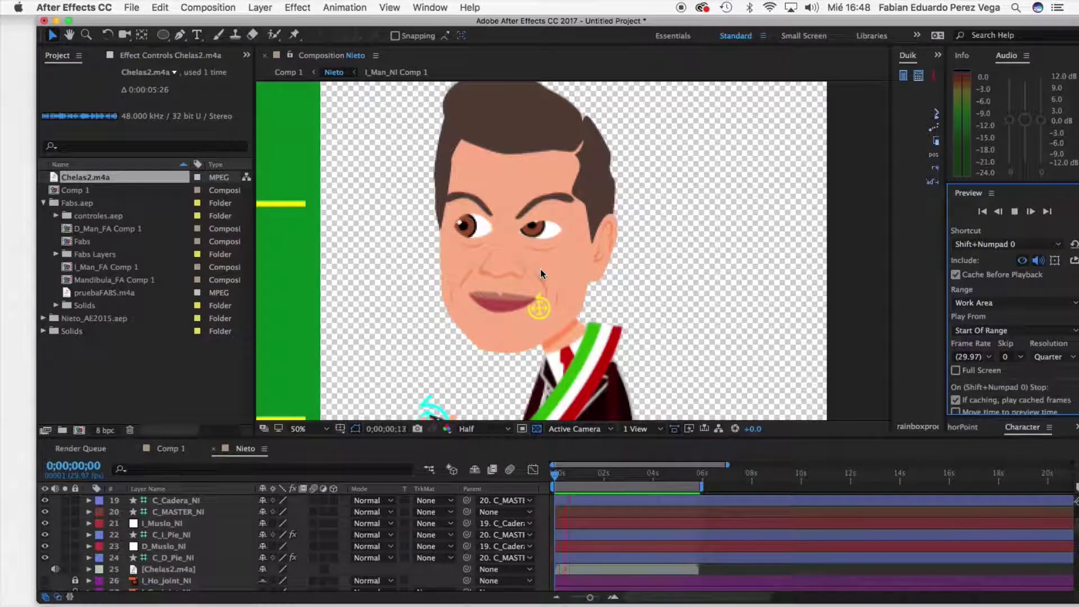
{"action": "left_click", "coordinate": [759, 283]}
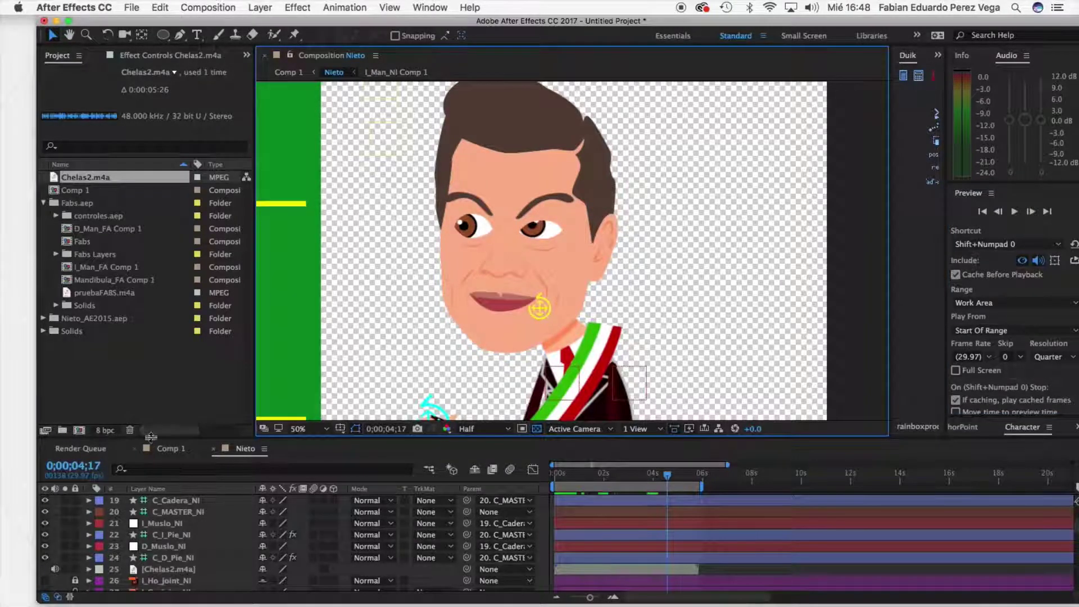
- Move the current time to the end of the Chelas2 audio at 0;00;05;25 in Nieto, and go back to Comp 1
{"action": "left_click", "coordinate": [163, 450]}
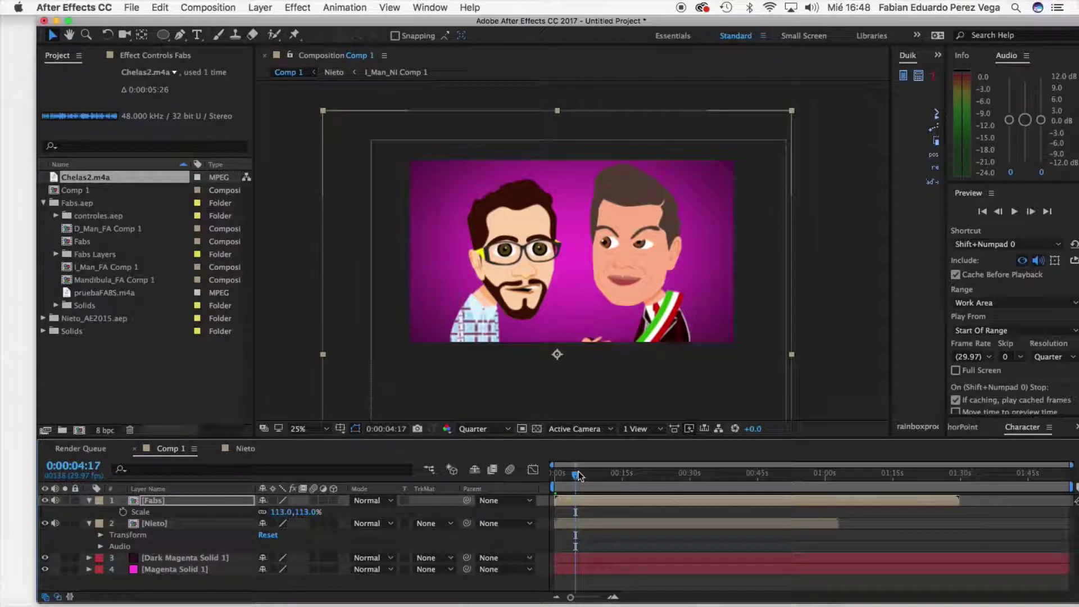
{"action": "left_click", "coordinate": [232, 450]}
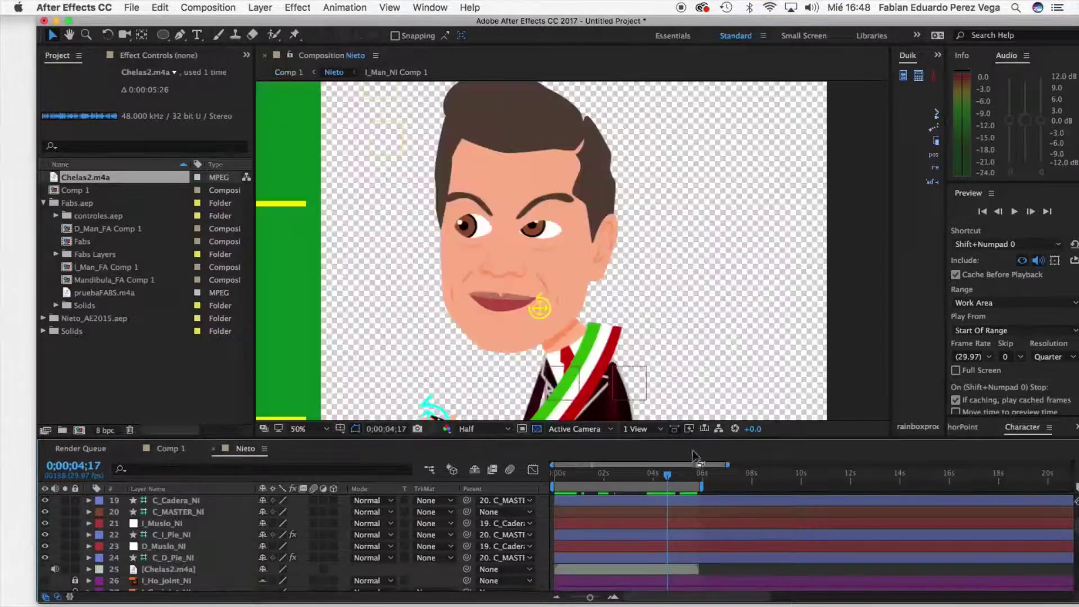
{"action": "left_click_drag", "start_coordinate": [669, 476], "coordinate": [712, 487]}
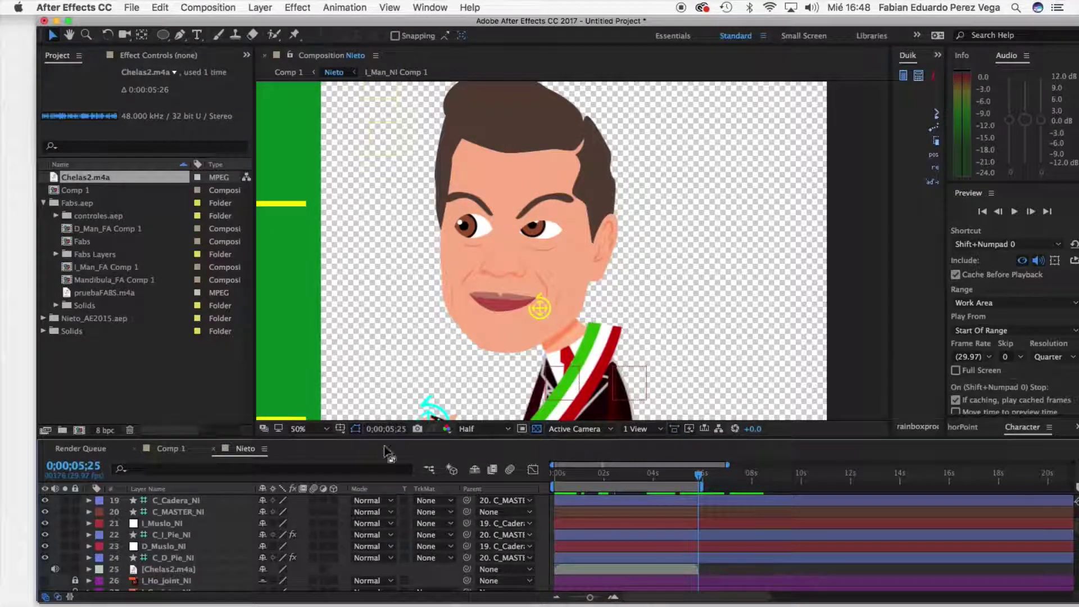
{"action": "left_click", "coordinate": [174, 448]}
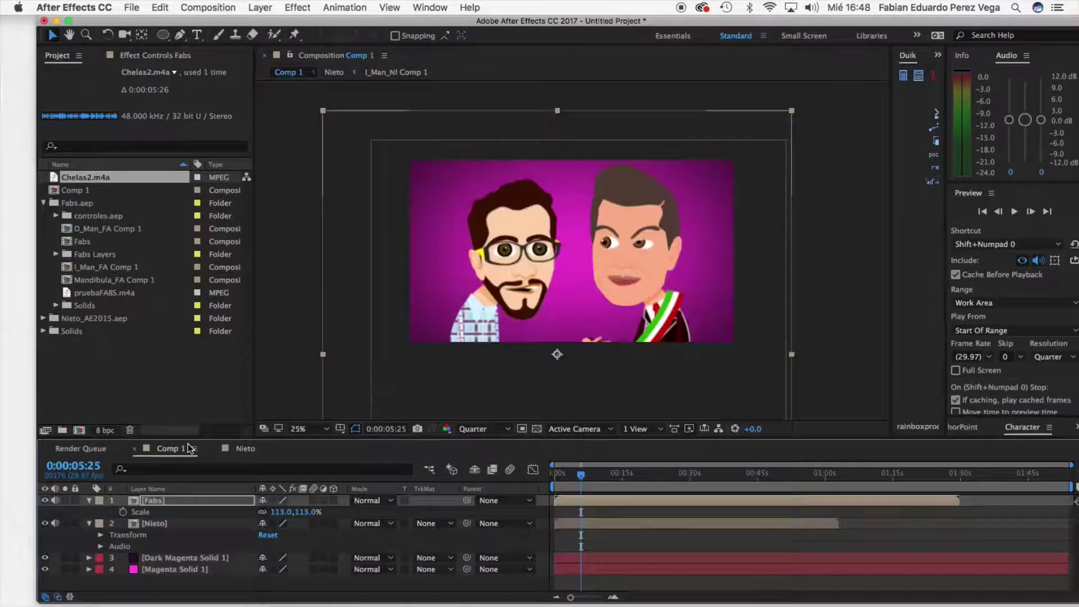
- Open the Fabs composition from its layer in Comp 1
{"action": "left_click", "coordinate": [636, 514]}
{"action": "left_click", "coordinate": [639, 502]}
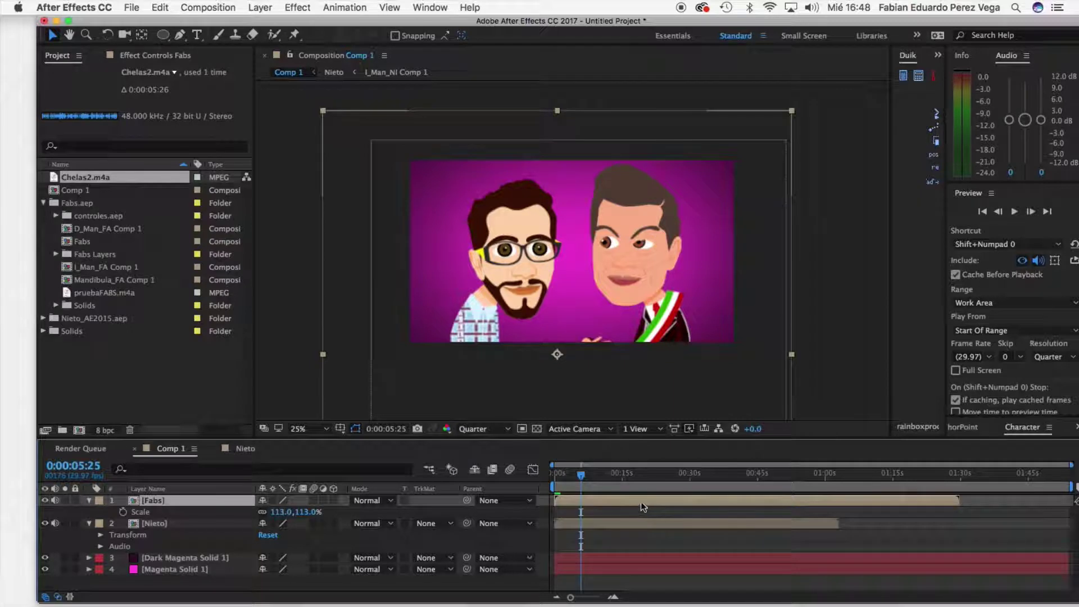
{"action": "double_click", "coordinate": [641, 501]}
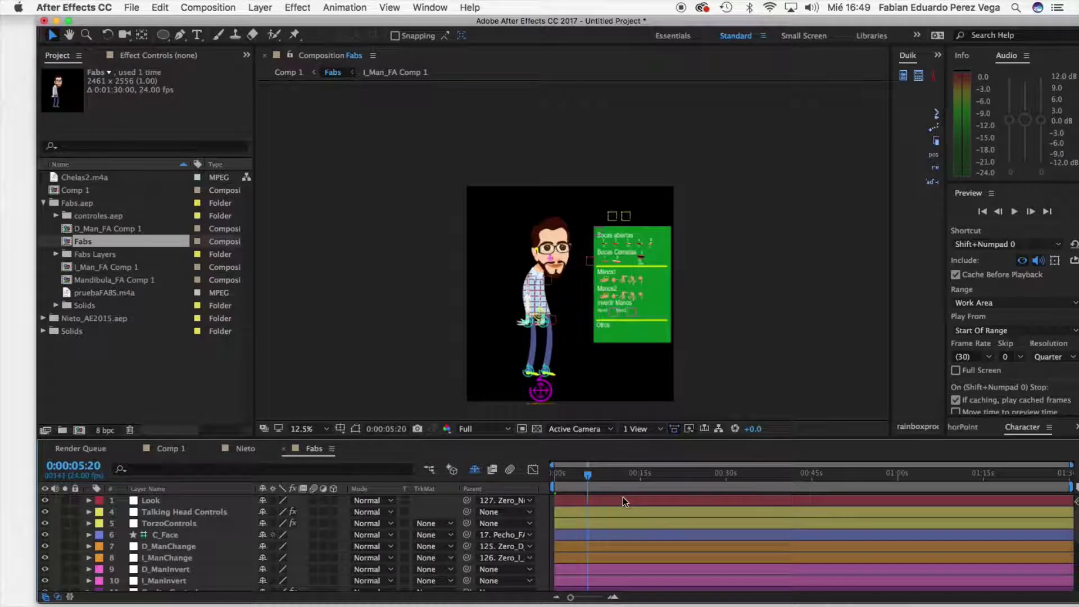
- Switch to QuickTime Player and close the Chelas2 audio file
{"action": "left_click", "coordinate": [167, 395]}
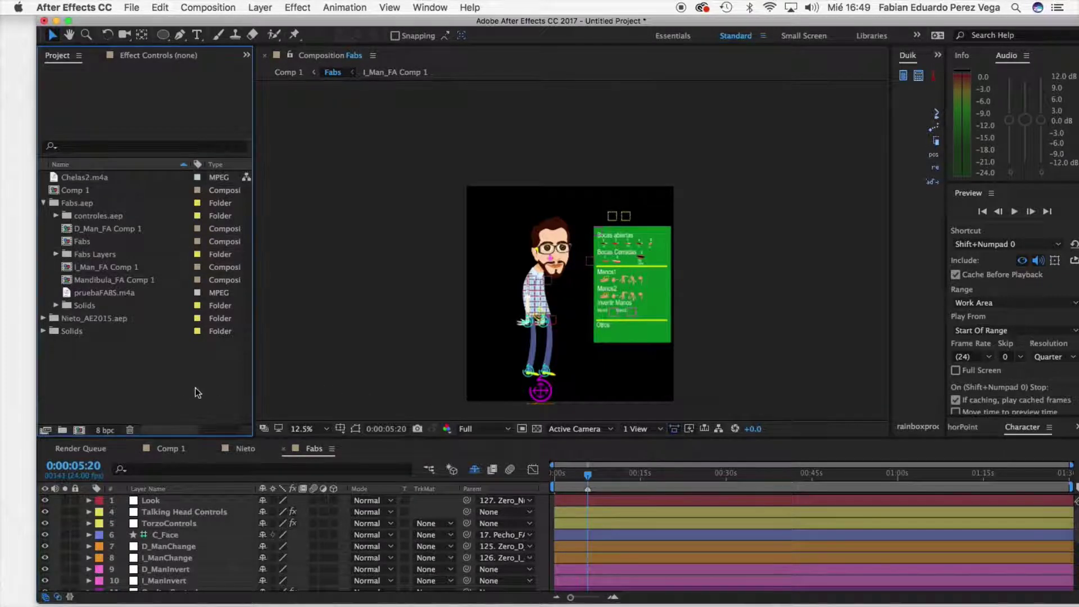
{"action": "mouse_move", "coordinate": [197, 600]}
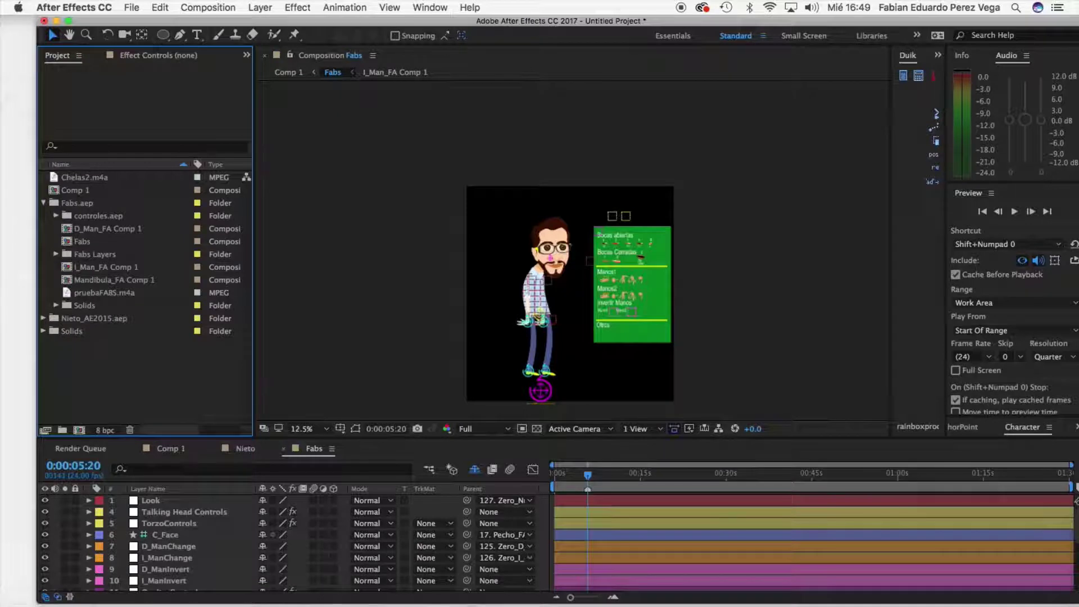
{"action": "left_click", "coordinate": [418, 595]}
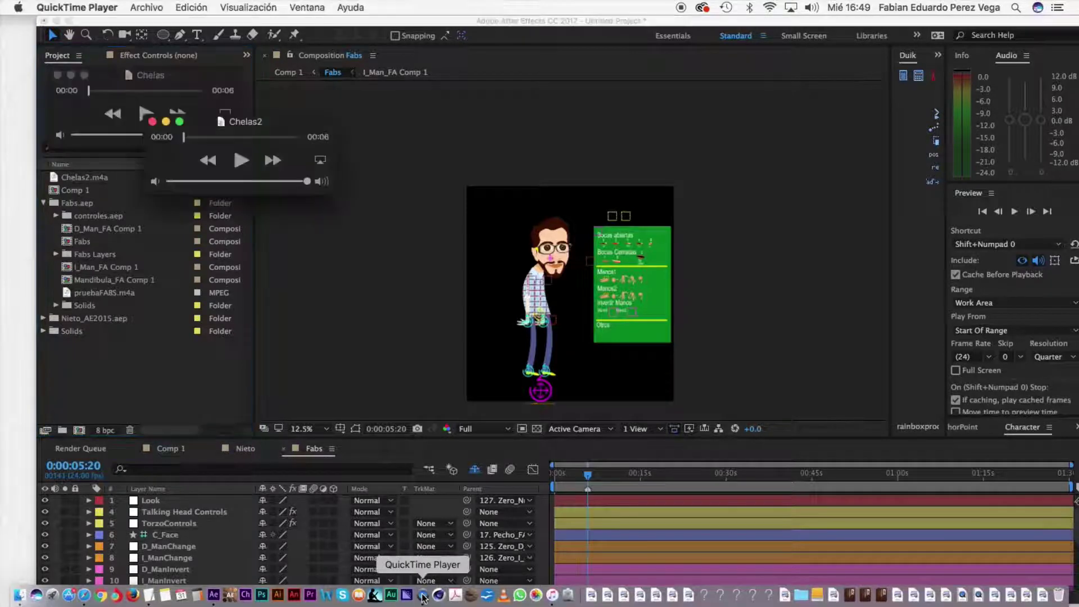
{"action": "left_click", "coordinate": [151, 123]}
- Create a new audio recording, record the second character's voice line and stop the recording
{"action": "left_click", "coordinate": [147, 7]}
{"action": "left_click", "coordinate": [162, 36]}
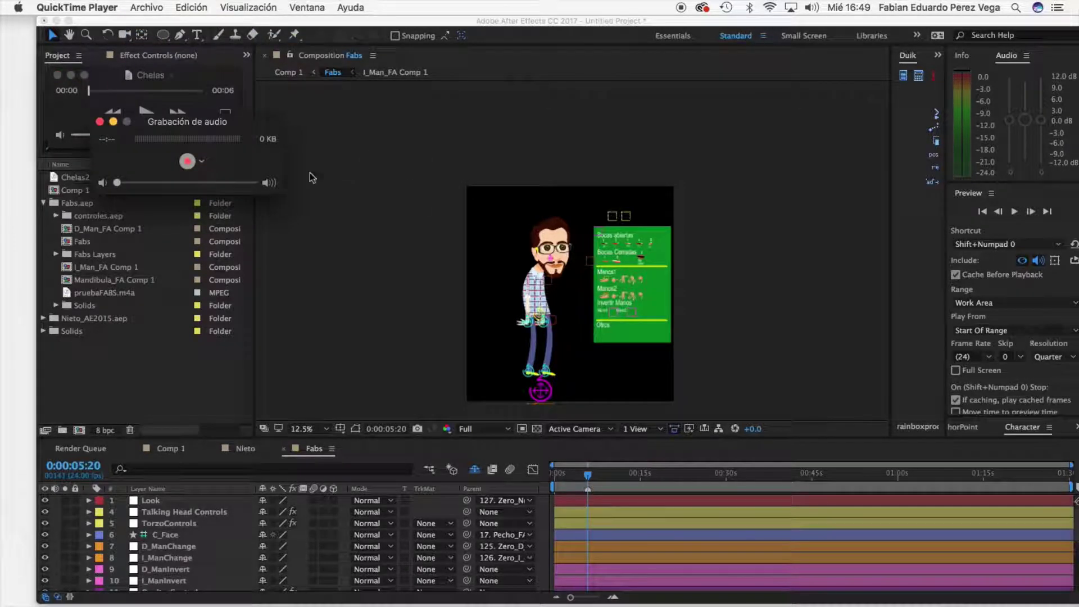
{"action": "left_click", "coordinate": [188, 162]}
{"action": "left_click", "coordinate": [187, 161]}
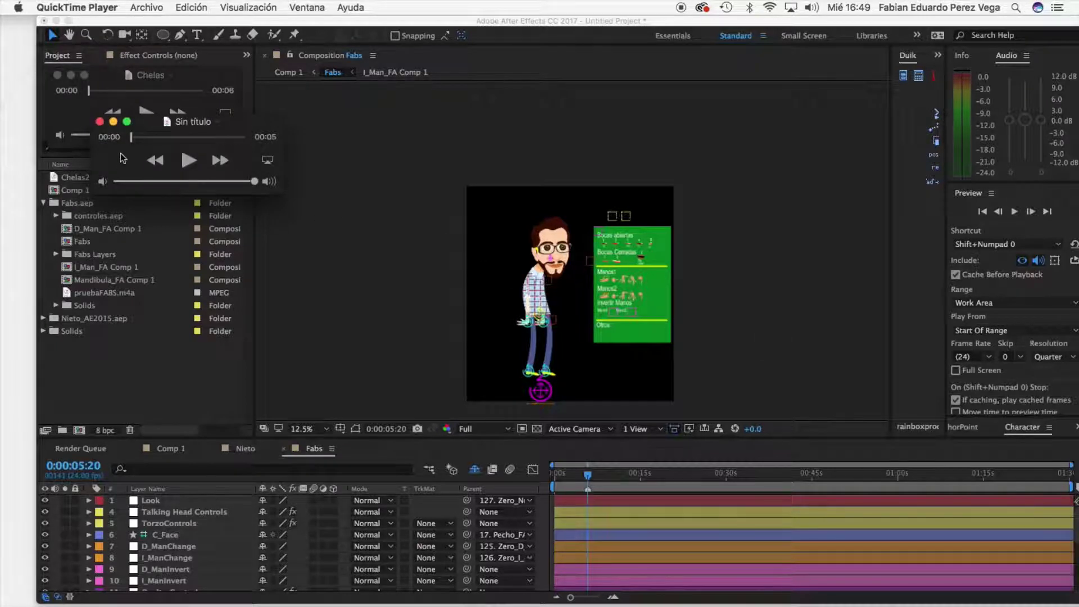
- Close the new recording, saving it as Exagerado in the Escritorio folder
{"action": "left_click", "coordinate": [100, 122]}
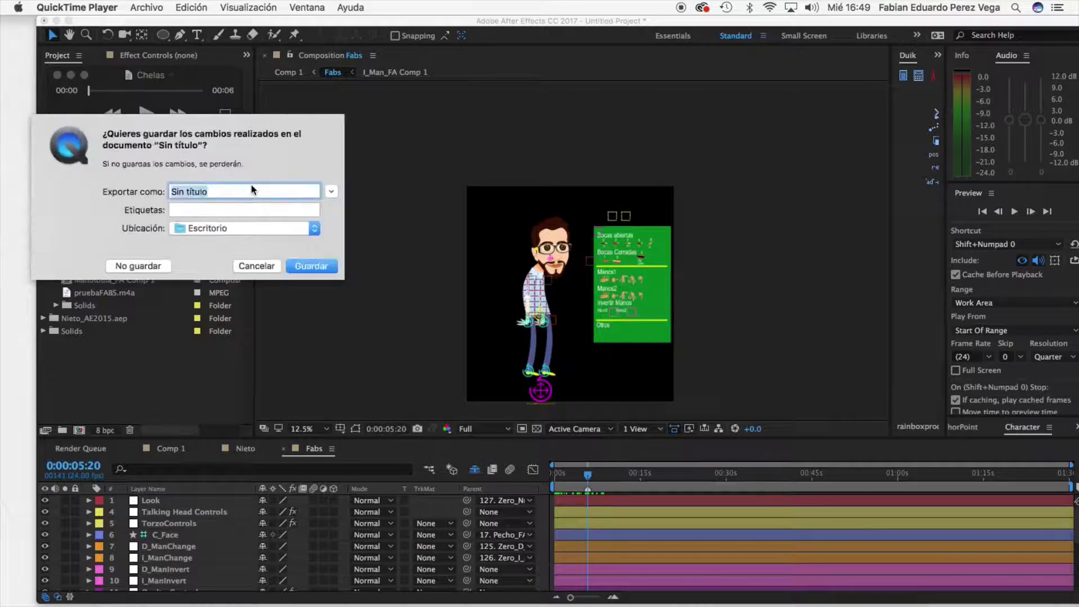
{"action": "type", "text": "Exag"}
{"action": "left_click", "coordinate": [305, 269]}
- Switch to After Effects and import the Exagerado audio file from the Escritorio folder into the project
{"action": "left_click", "coordinate": [145, 386]}
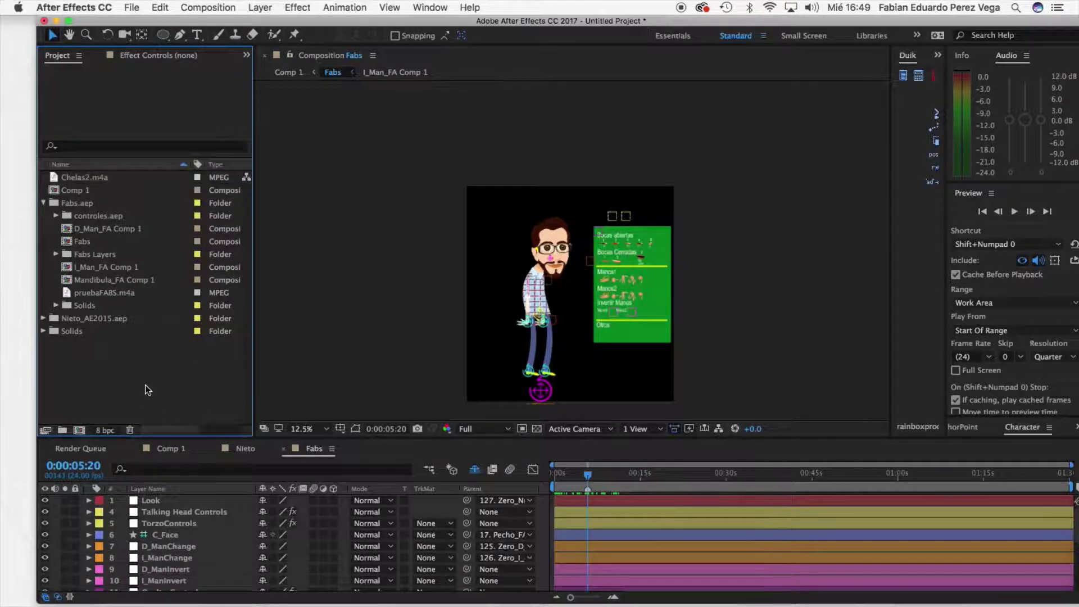
{"action": "double_click", "coordinate": [145, 386]}
{"action": "left_click", "coordinate": [247, 122]}
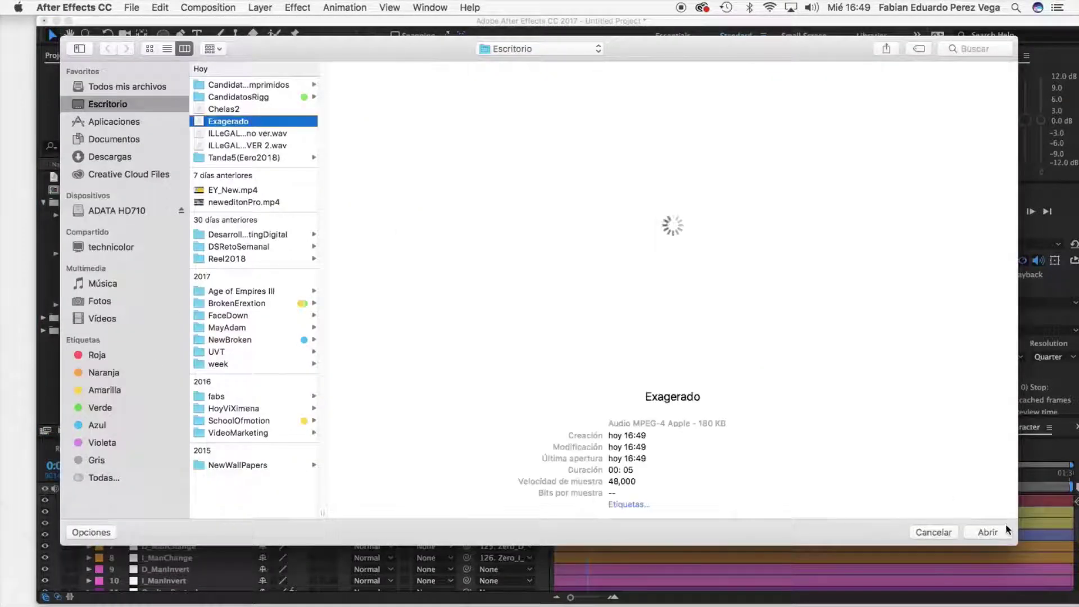
{"action": "left_click", "coordinate": [1007, 530]}
- Add Exagerado.m4a above the other layers in Fabs at 0:00:05:20 and try converting its audio to keyframes
{"action": "left_click_drag", "start_coordinate": [134, 204], "coordinate": [572, 506]}
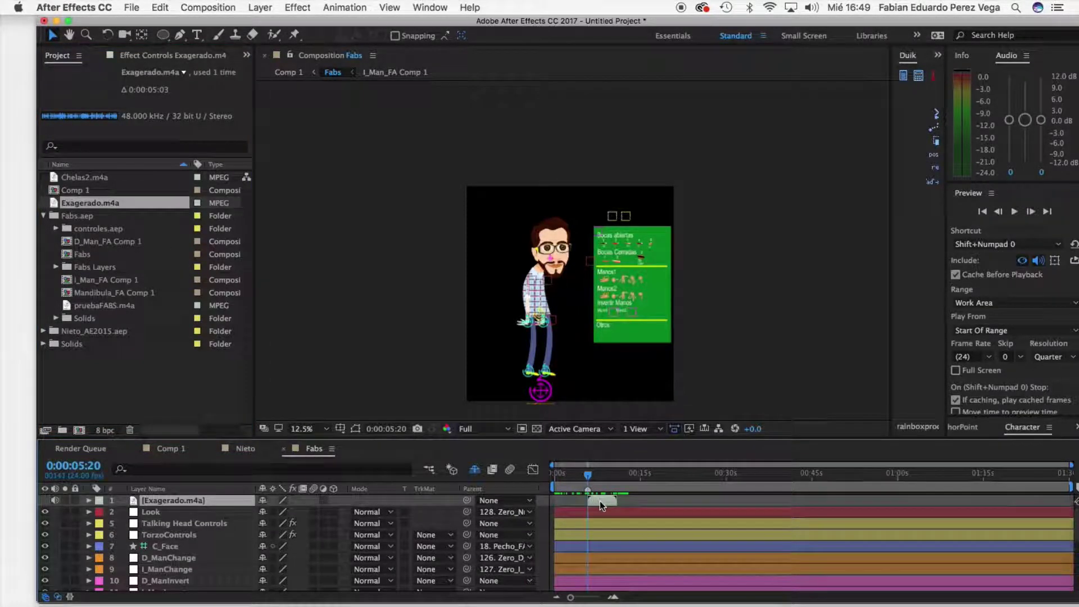
{"action": "right_click", "coordinate": [599, 501]}
{"action": "mouse_move", "coordinate": [697, 289]}
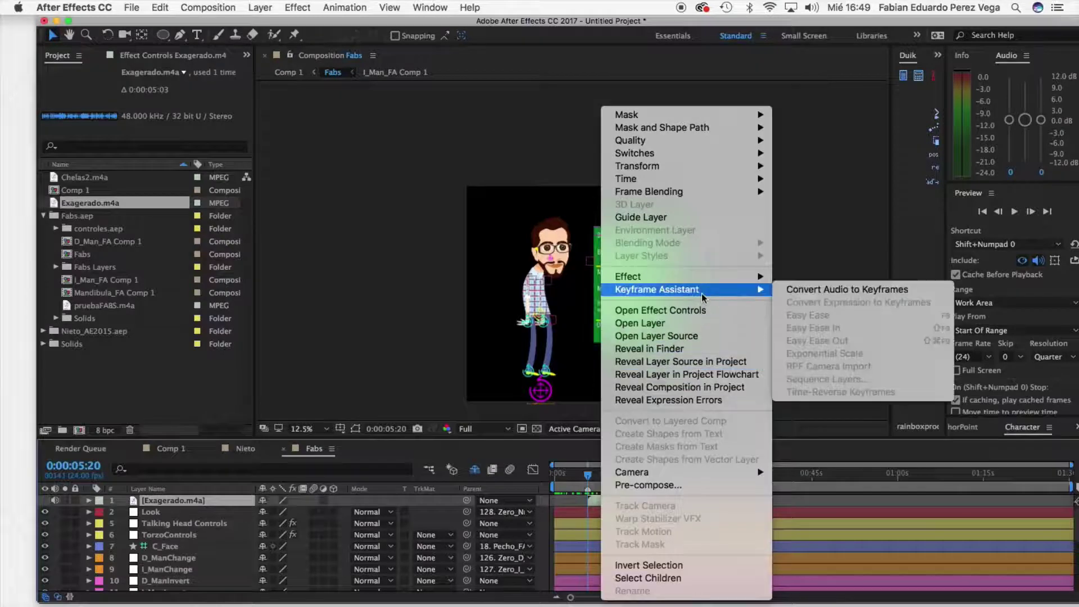
{"action": "left_click", "coordinate": [799, 289]}
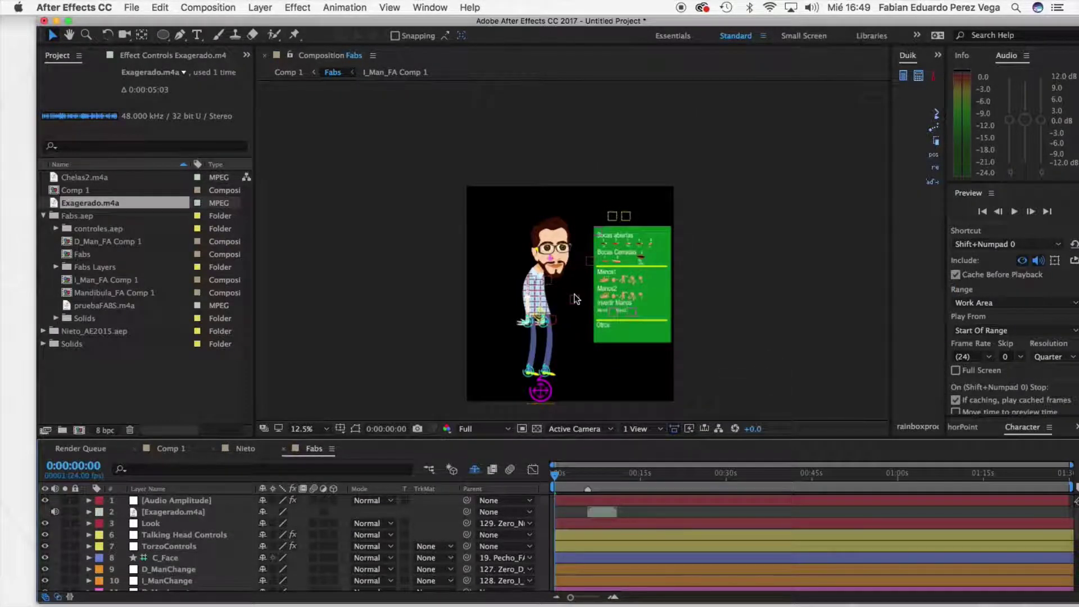
- Delete the new Audio Amplitude and Exagerado.m4a layers from the Fabs composition
{"action": "scroll", "coordinate": [575, 298], "scroll_direction": "up", "scroll_amount": 1}
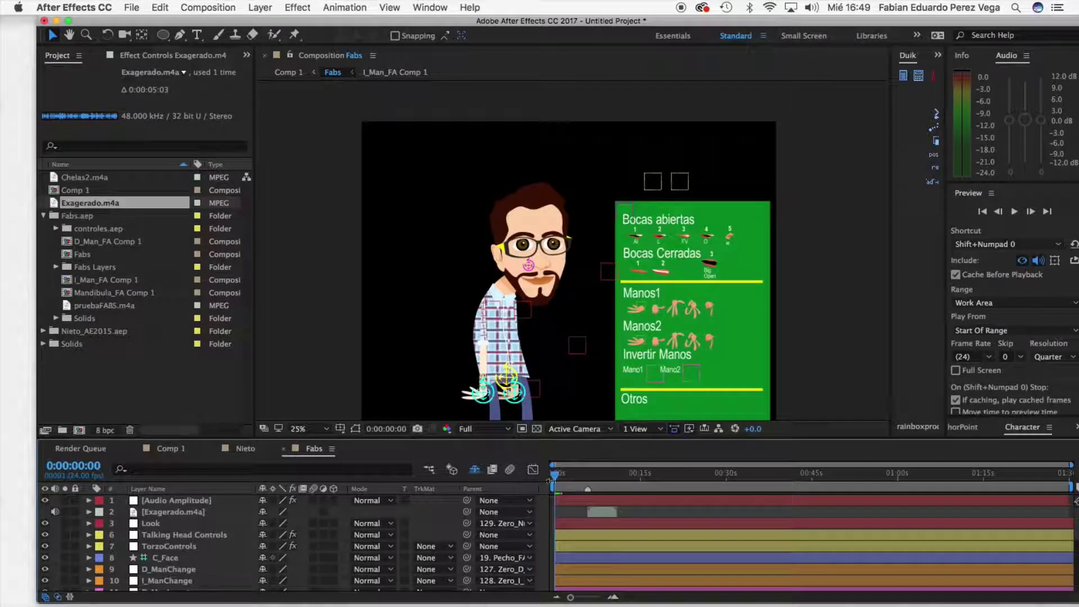
{"action": "left_click_drag", "start_coordinate": [582, 478], "coordinate": [554, 478]}
{"action": "left_click", "coordinate": [169, 512]}
{"action": "left_click", "coordinate": [172, 502], "text": "shift"}
{"action": "key", "text": "Delete"}
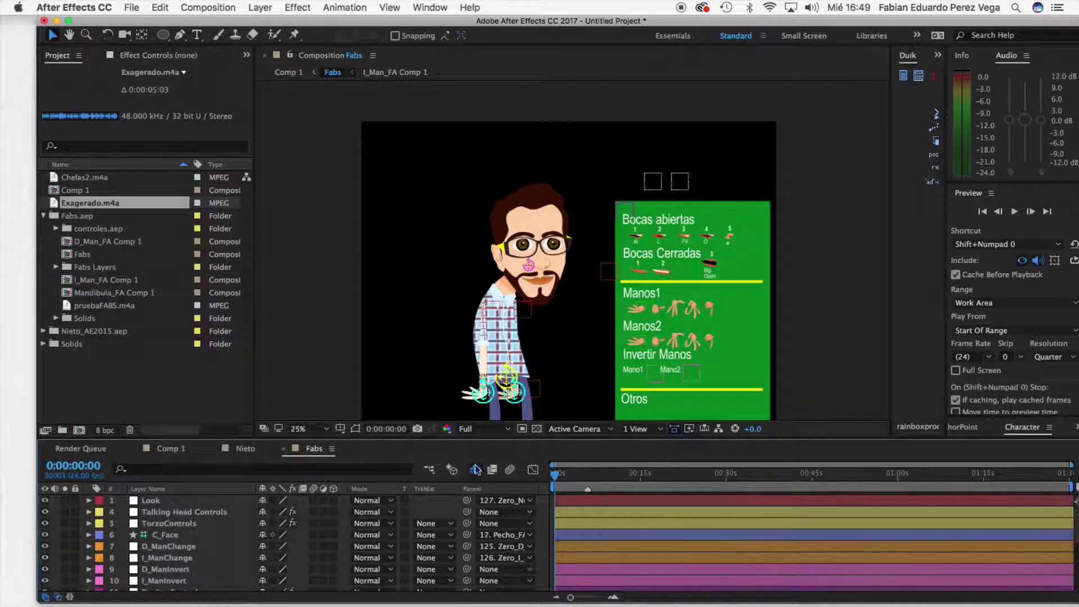
- Reveal the hidden shy layers in Fabs and delete the old pruebaFABS.m4a and Audio Amplitude layers
{"action": "key", "text": "ctrl+z"}
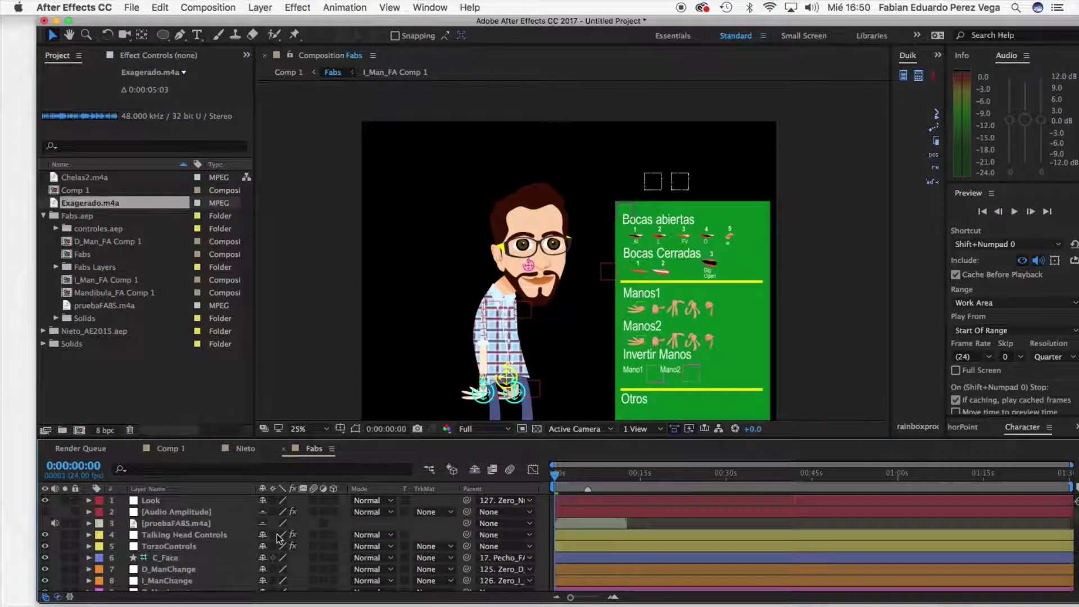
{"action": "left_click", "coordinate": [194, 524]}
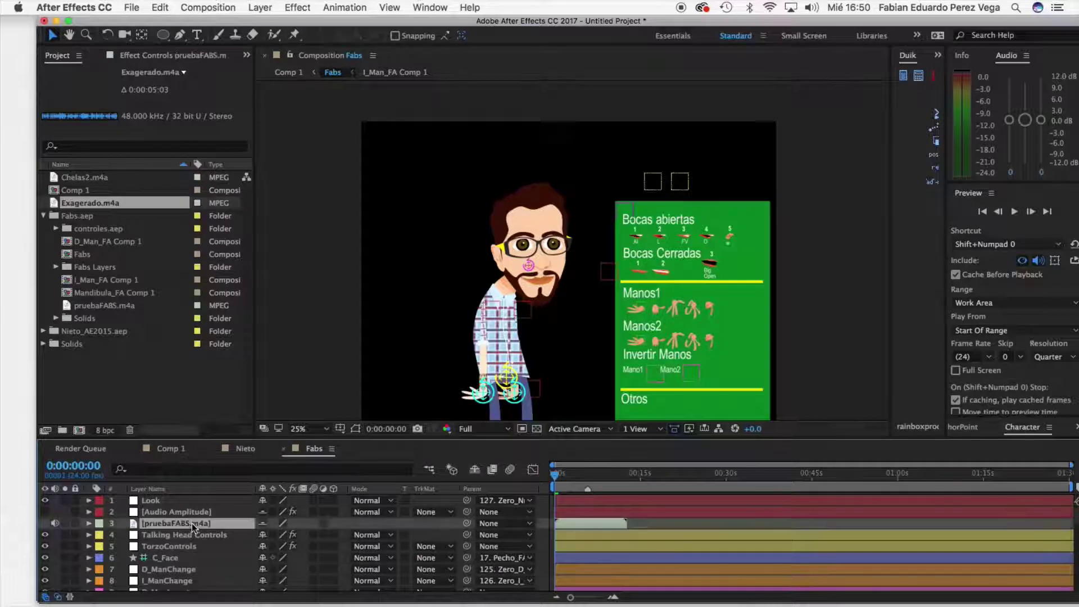
{"action": "key", "text": "Delete"}
{"action": "left_click", "coordinate": [203, 511]}
{"action": "key", "text": "Delete"}
- Place Exagerado.m4a as the top layer of Fabs starting at 0:00:05:20 and convert its audio to keyframes
{"action": "left_click", "coordinate": [584, 475]}
{"action": "left_click", "coordinate": [588, 475]}
{"action": "left_click_drag", "start_coordinate": [137, 200], "coordinate": [579, 499]}
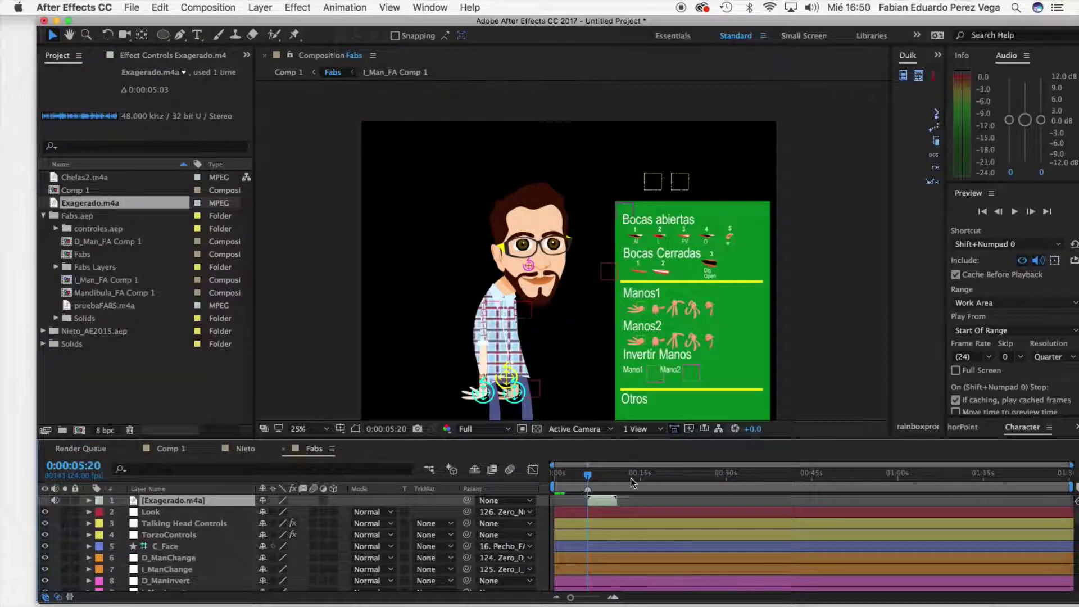
{"action": "right_click", "coordinate": [612, 501]}
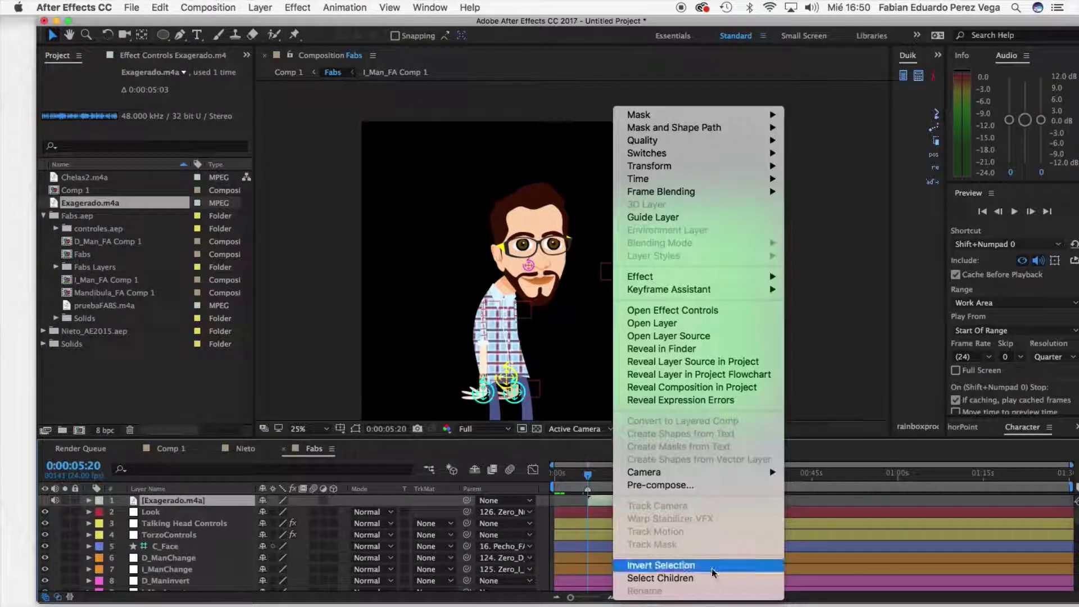
{"action": "mouse_move", "coordinate": [725, 290]}
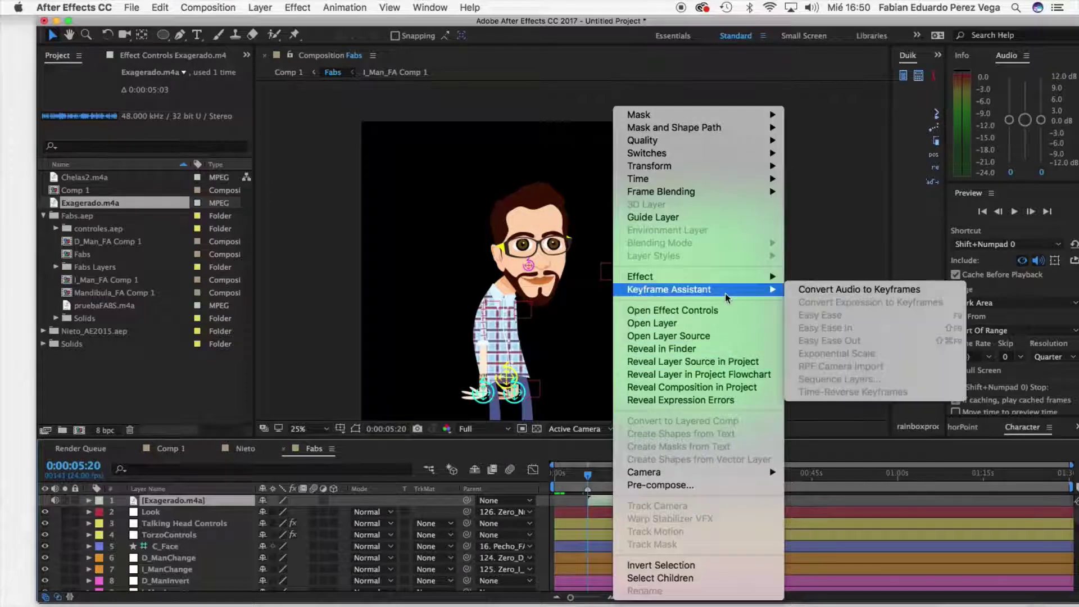
{"action": "left_click", "coordinate": [801, 290]}
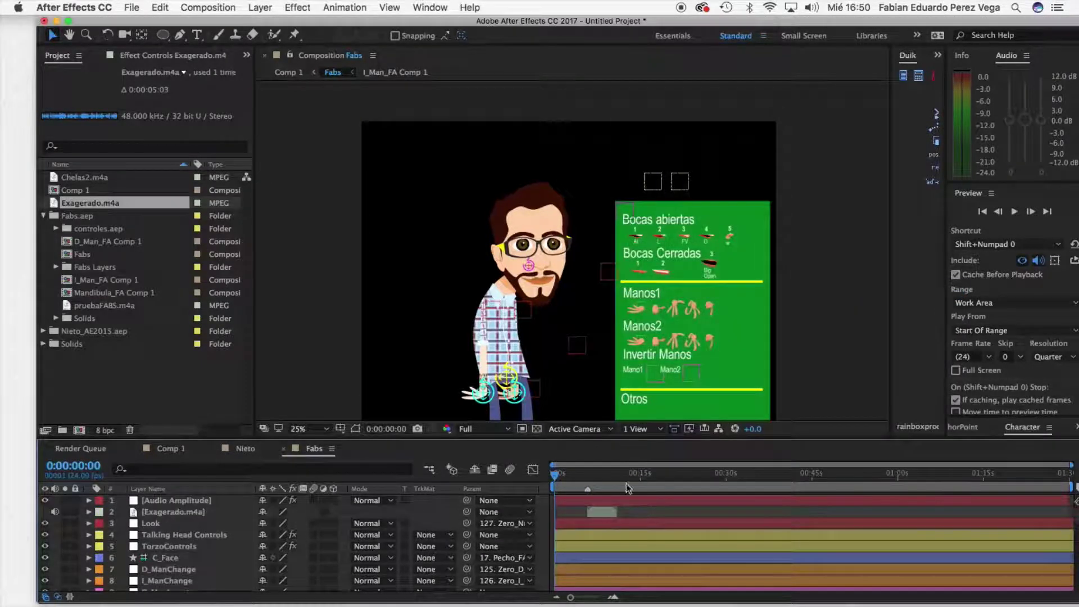
- Check the mouth movement during the Exagerado clip in Fabs and Comp 1, and move the current time to the clip's end in Comp 1
{"action": "left_click_drag", "start_coordinate": [560, 476], "coordinate": [602, 476]}
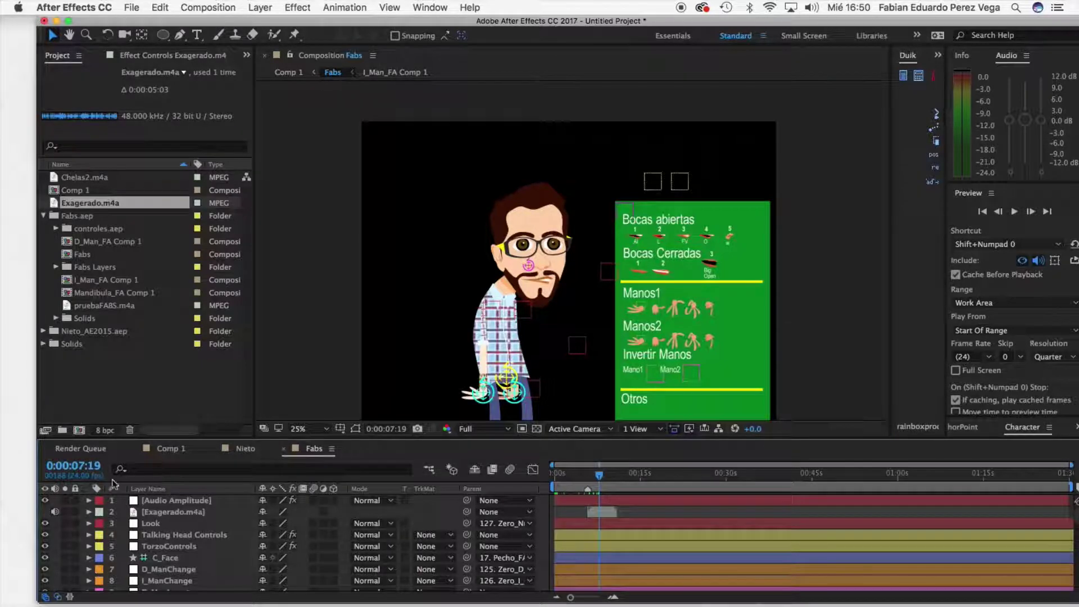
{"action": "left_click", "coordinate": [168, 449]}
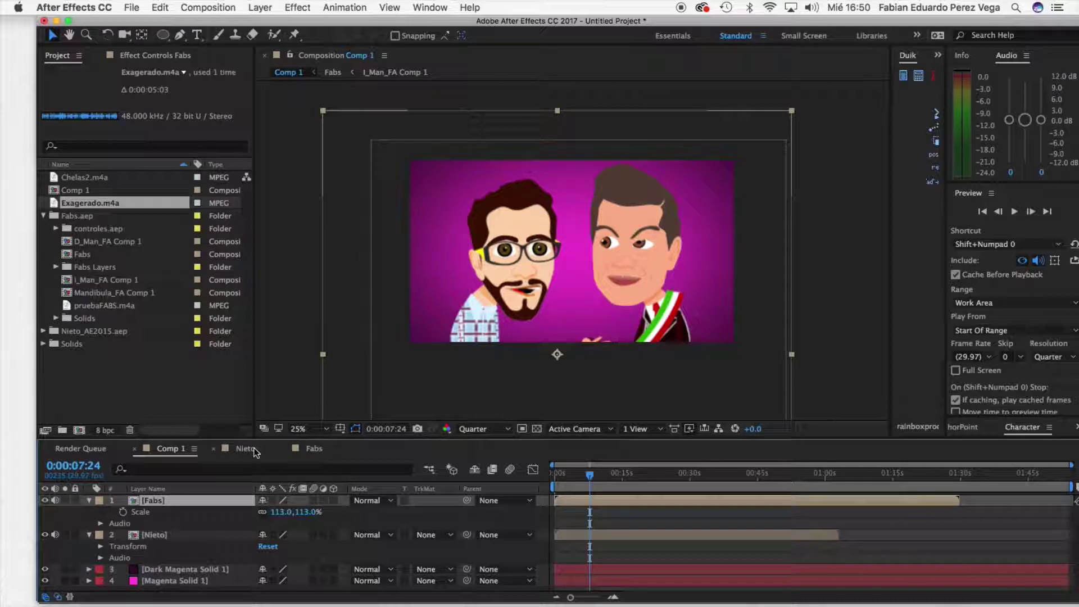
{"action": "left_click", "coordinate": [311, 450]}
{"action": "left_click", "coordinate": [616, 474]}
{"action": "left_click", "coordinate": [166, 449]}
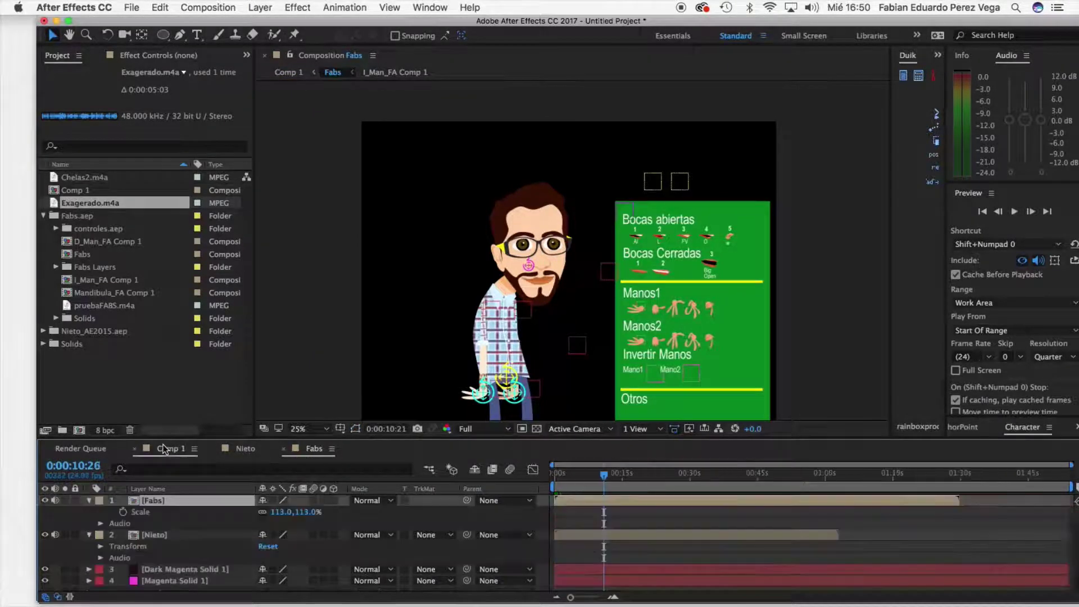
- Limit Comp 1's work area to end at about 0:00:10:26 and preview the two characters talking from the start
{"action": "left_click_drag", "start_coordinate": [601, 479], "coordinate": [555, 478]}
{"action": "left_click", "coordinate": [306, 429]}
{"action": "left_click", "coordinate": [322, 392]}
{"action": "left_click", "coordinate": [1015, 211]}
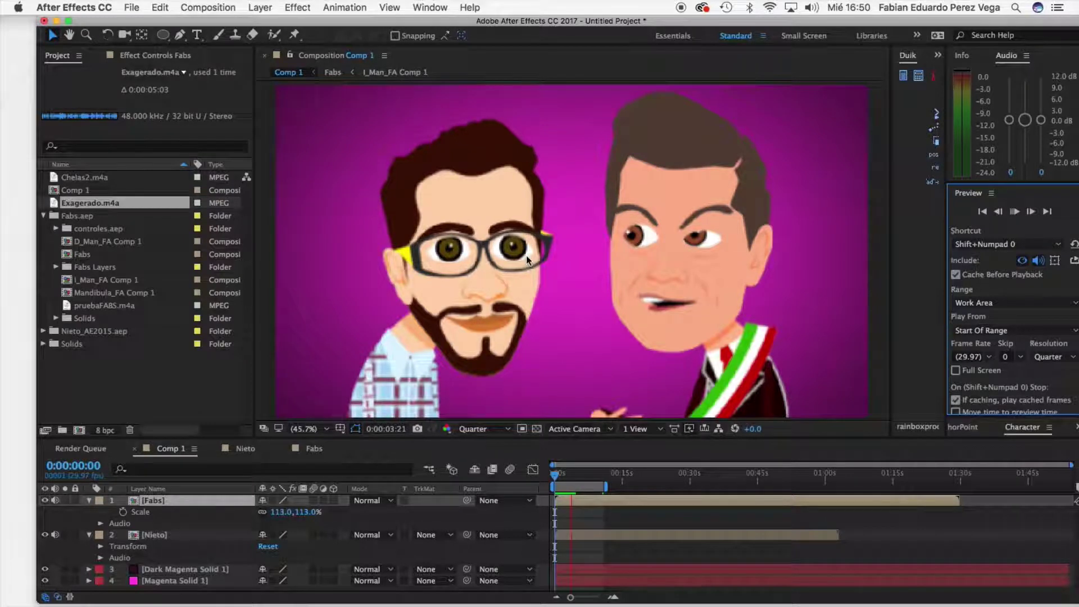
{"action": "key", "text": "space"}
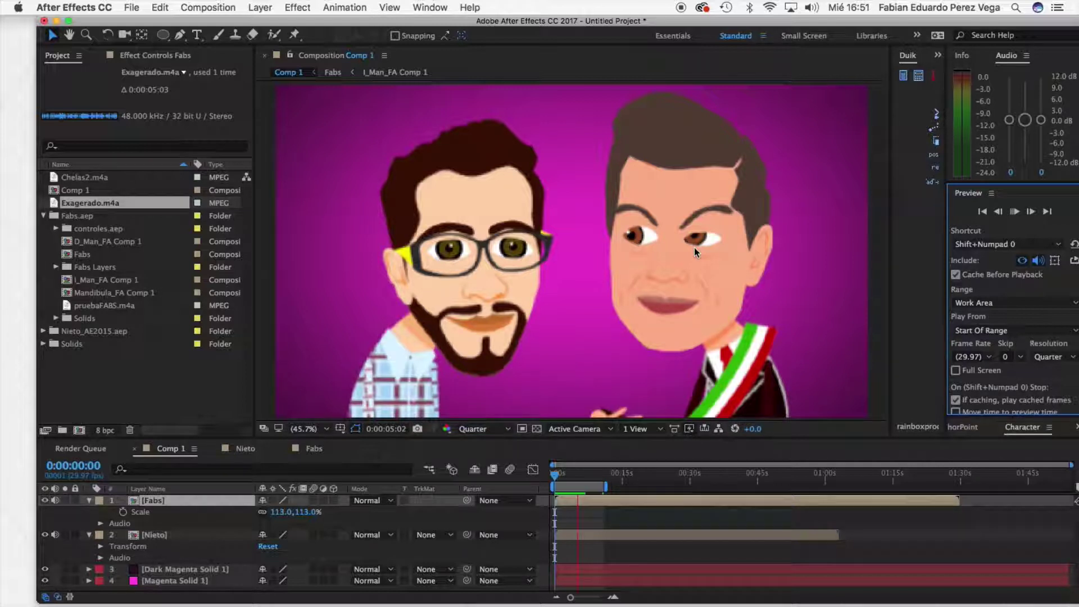
{"action": "key", "text": "space"}
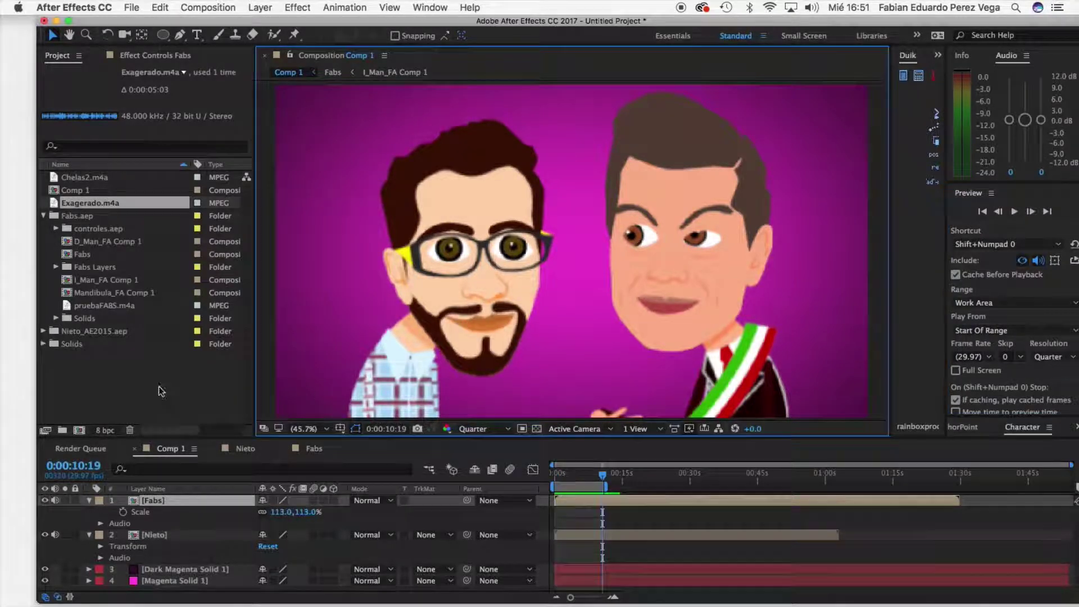
- In the Nieto composition at 0;00;01;12, raise the C_I_Man_NI hand controller to about chin height and rotate the hand outward
{"action": "left_click", "coordinate": [142, 419]}
{"action": "left_click", "coordinate": [243, 449]}
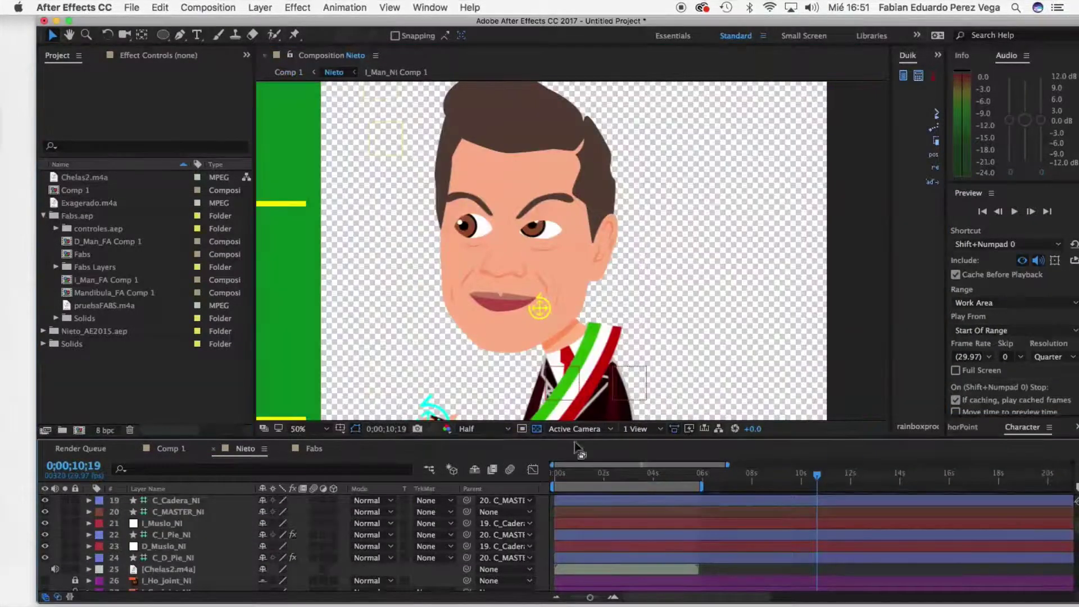
{"action": "left_click_drag", "start_coordinate": [597, 483], "coordinate": [589, 483]}
{"action": "key", "text": "h"}
{"action": "left_click_drag", "start_coordinate": [537, 251], "coordinate": [800, 170]}
{"action": "key", "text": "v"}
{"action": "left_click", "coordinate": [687, 327]}
{"action": "left_click_drag", "start_coordinate": [687, 327], "coordinate": [675, 271]}
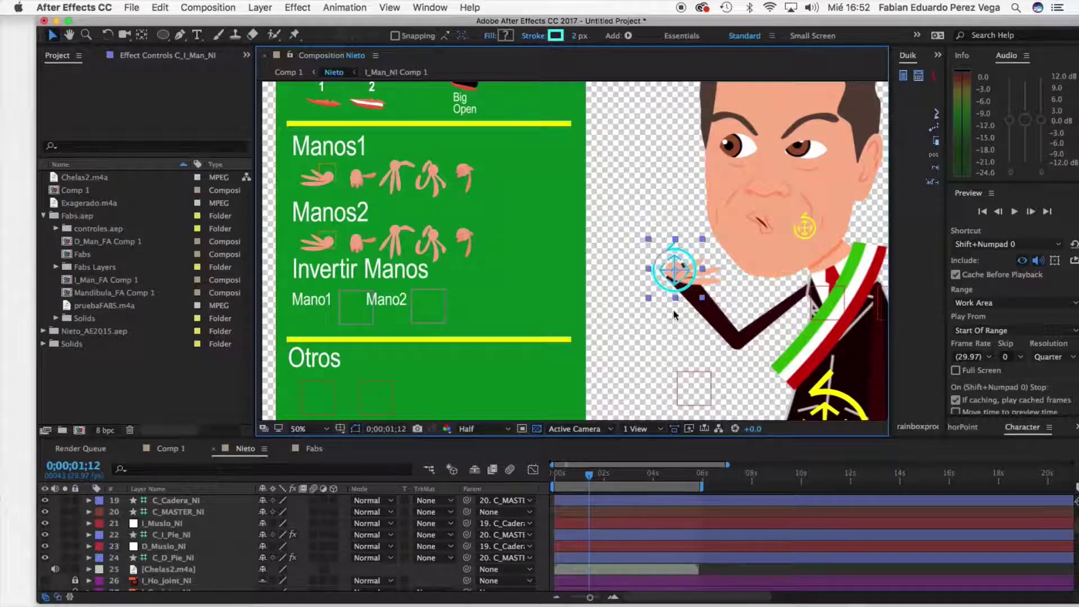
{"action": "key", "text": "w"}
{"action": "left_click_drag", "start_coordinate": [691, 259], "coordinate": [641, 352]}
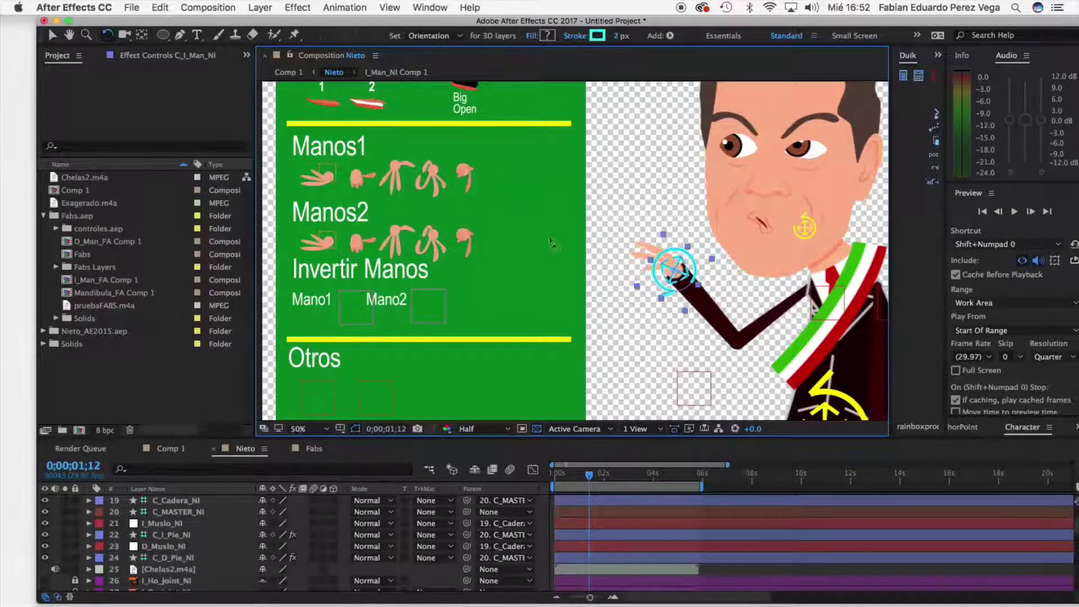
- Try the Manos1 and Manos2 hand-shape controllers, leaving I_ManChange at the first open hand of Manos2
{"action": "key", "text": "v"}
{"action": "left_click", "coordinate": [319, 167]}
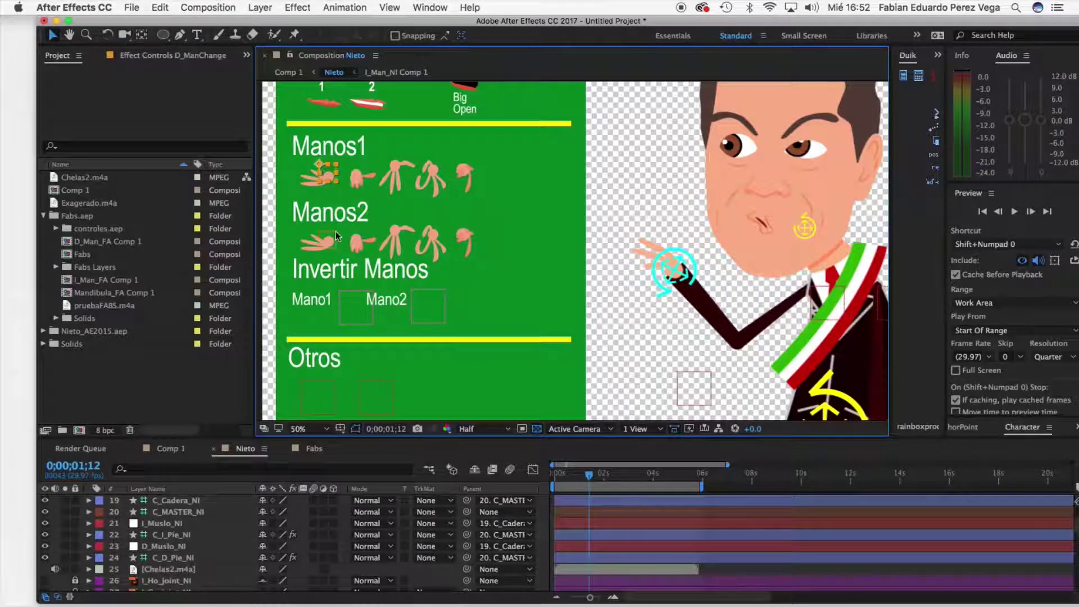
{"action": "left_click", "coordinate": [321, 235]}
{"action": "mouse_move", "coordinate": [334, 235]}
{"action": "left_mouse_down"}
{"action": "mouse_move", "coordinate": [448, 232]}
{"action": "mouse_move", "coordinate": [329, 238]}
{"action": "left_mouse_up"}
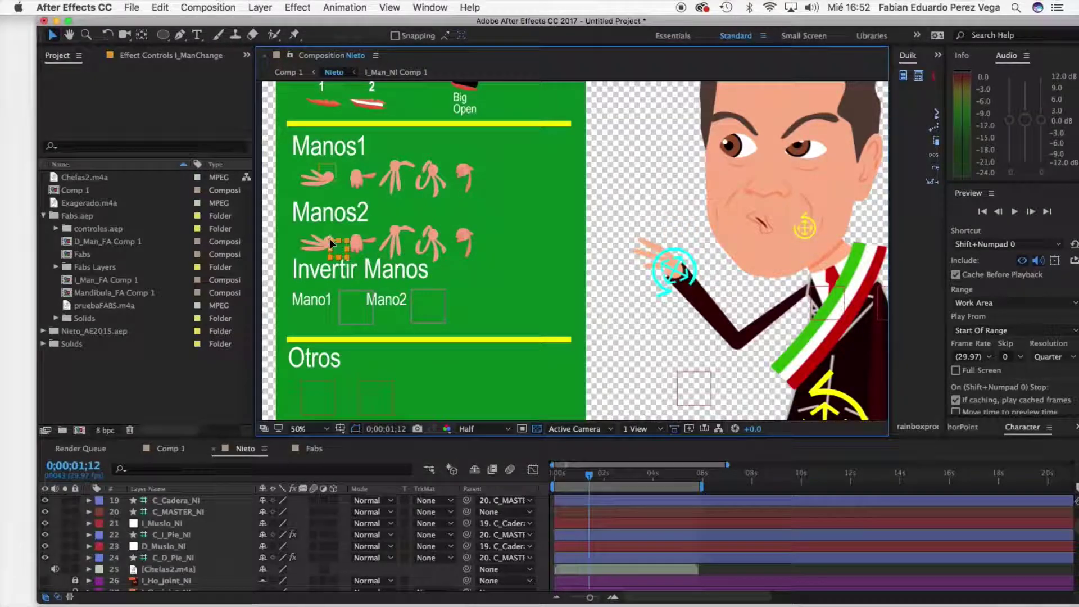
- Select the NI_CopeteBend controller under Otros and adjust its NI_CO_Bend slider to bend the character's quiff
{"action": "key", "text": "h"}
{"action": "left_click_drag", "start_coordinate": [660, 192], "coordinate": [596, 269]}
{"action": "key", "text": "v"}
{"action": "left_click", "coordinate": [201, 55]}
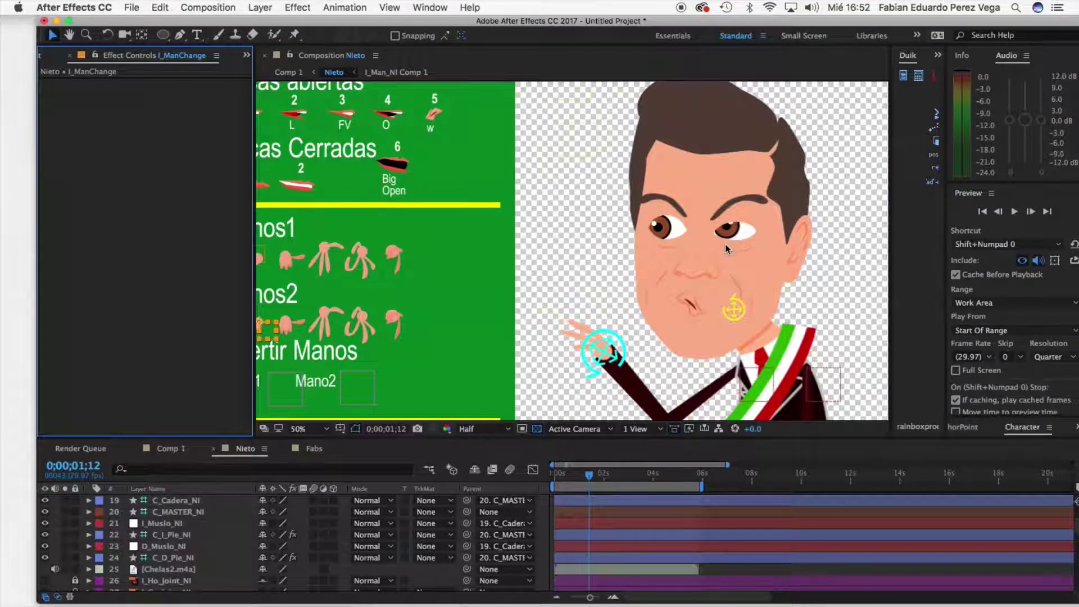
{"action": "key", "text": "comma"}
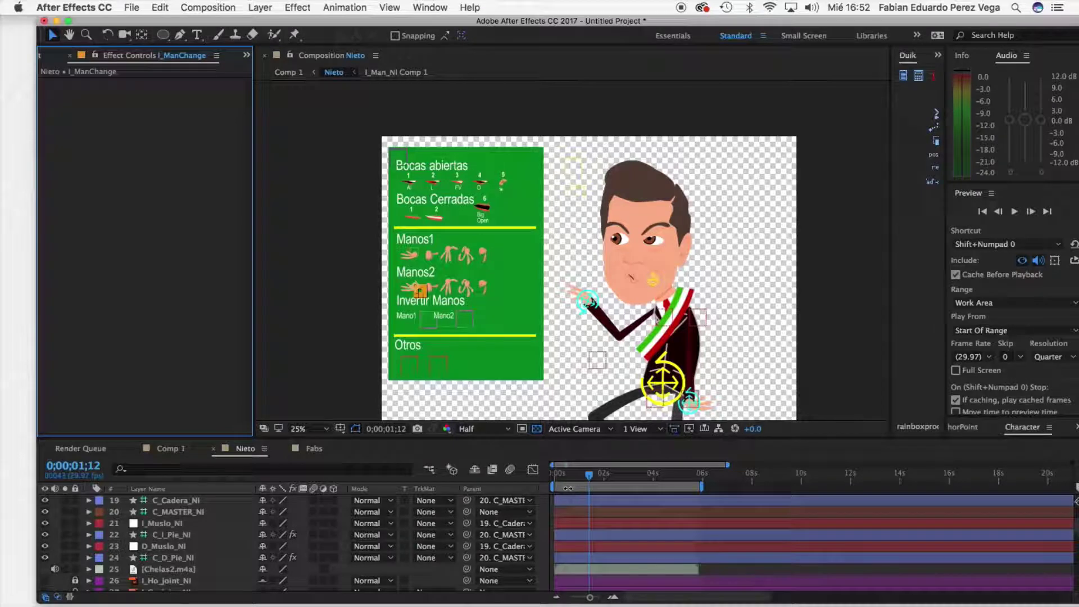
{"action": "scroll", "coordinate": [204, 549], "scroll_direction": "down", "scroll_amount": 10}
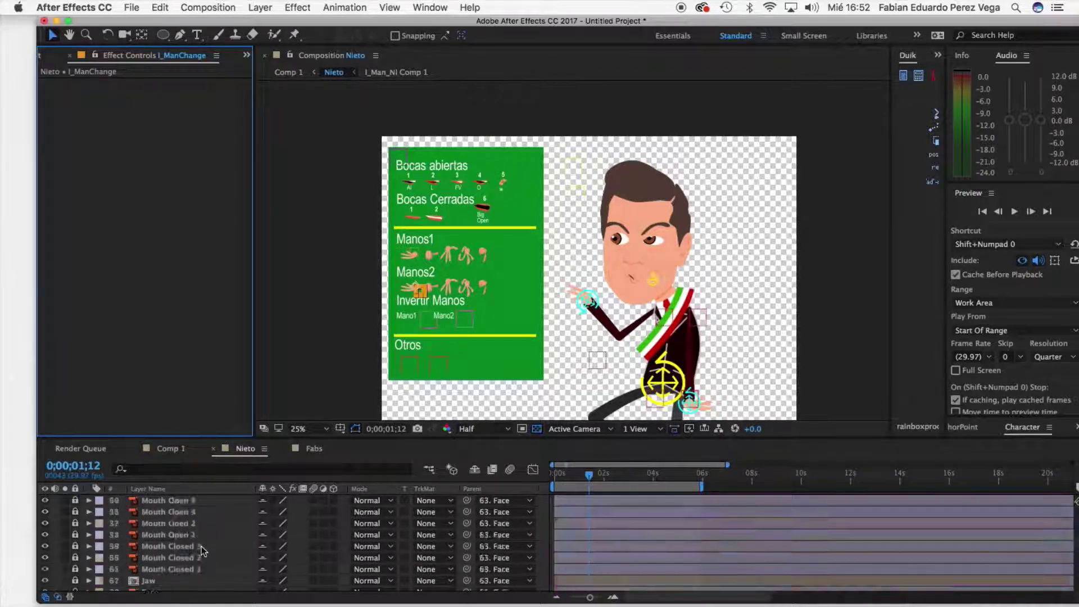
{"action": "scroll", "coordinate": [202, 551], "scroll_direction": "down", "scroll_amount": 15}
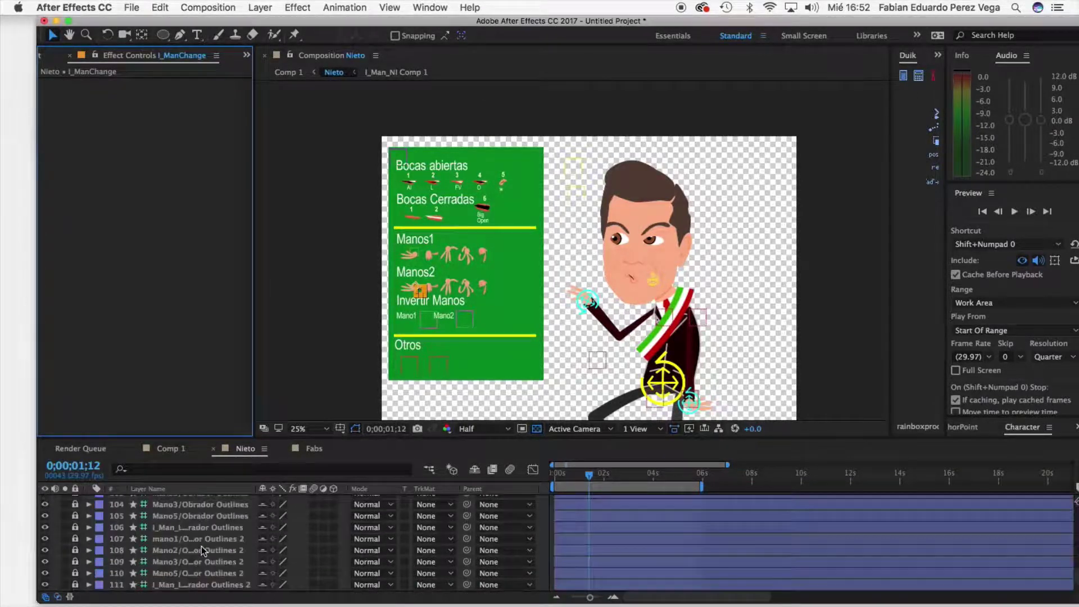
{"action": "scroll", "coordinate": [201, 546], "scroll_direction": "up", "scroll_amount": 10}
{"action": "left_click", "coordinate": [411, 366]}
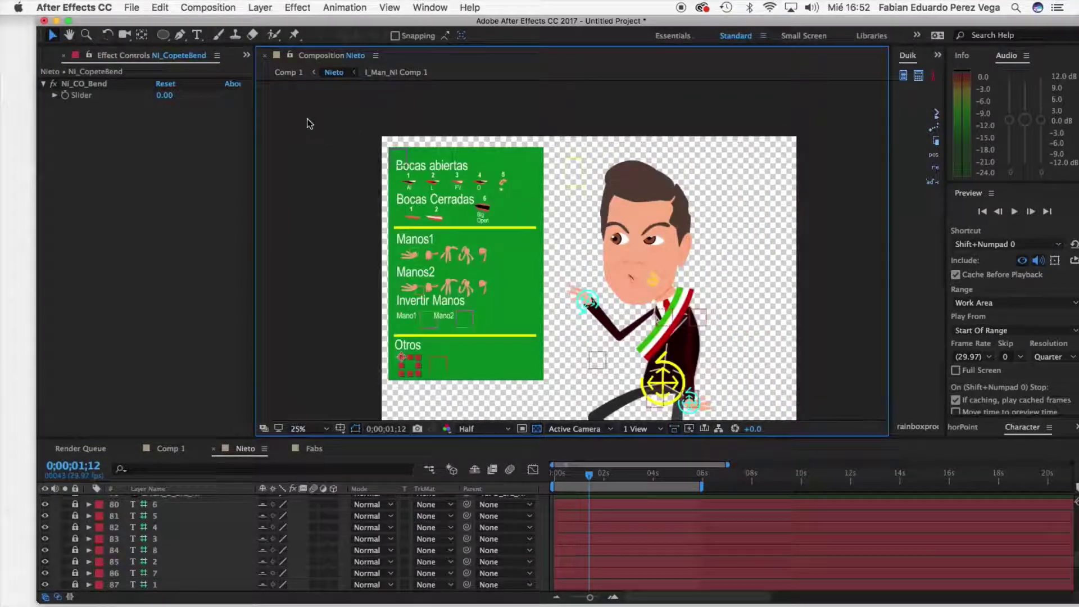
{"action": "mouse_move", "coordinate": [165, 96]}
{"action": "left_mouse_down"}
{"action": "mouse_move", "coordinate": [127, 116]}
{"action": "mouse_move", "coordinate": [208, 99]}
{"action": "mouse_move", "coordinate": [176, 108]}
{"action": "left_mouse_up"}
- On the Ni_Copete_Scale_Rot layer, set Ni_HoSclae to -10, Ni_VerScale to -13 and Ni_CoRo to 15
{"action": "scroll", "coordinate": [194, 537], "scroll_direction": "up", "scroll_amount": 15}
{"action": "scroll", "coordinate": [194, 537], "scroll_direction": "up", "scroll_amount": 5}
{"action": "left_click", "coordinate": [191, 512]}
{"action": "left_click_drag", "start_coordinate": [171, 97], "coordinate": [137, 97]}
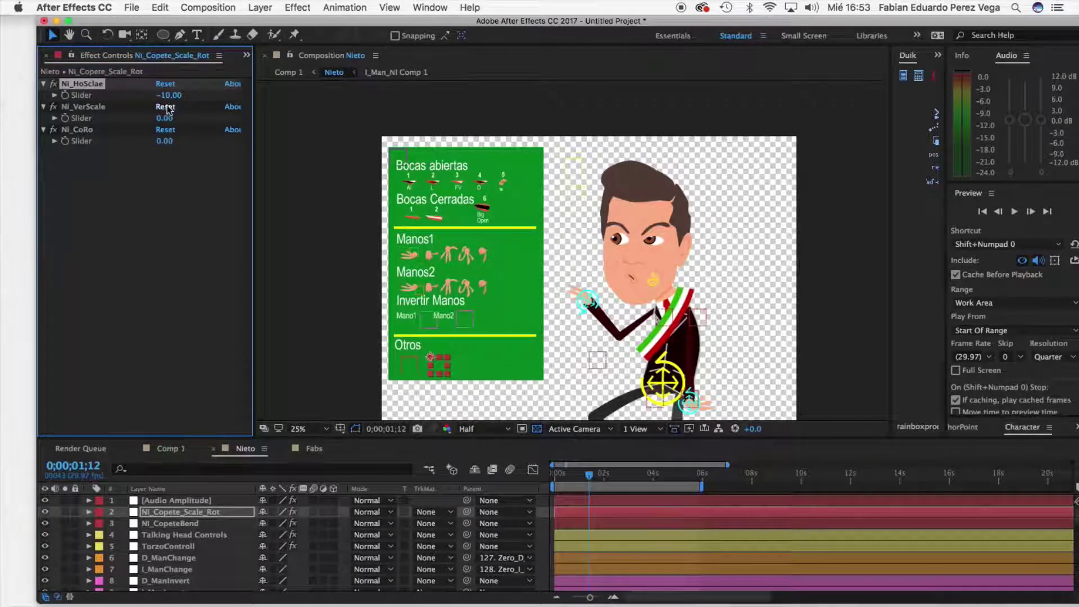
{"action": "left_click_drag", "start_coordinate": [165, 118], "coordinate": [171, 141]}
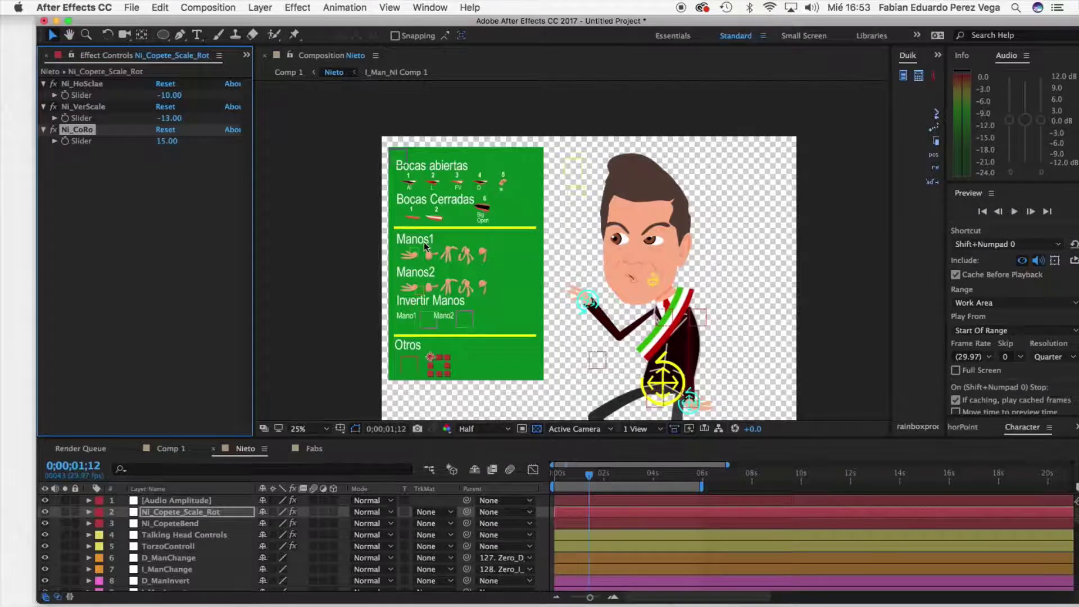
{"action": "left_click", "coordinate": [249, 54]}
{"action": "left_click", "coordinate": [270, 71]}
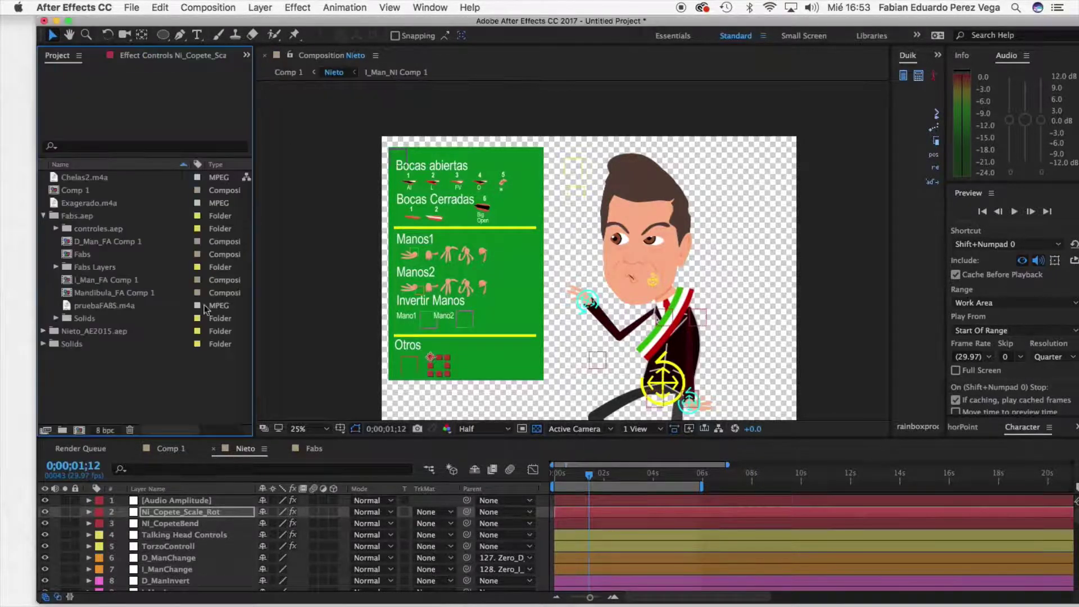